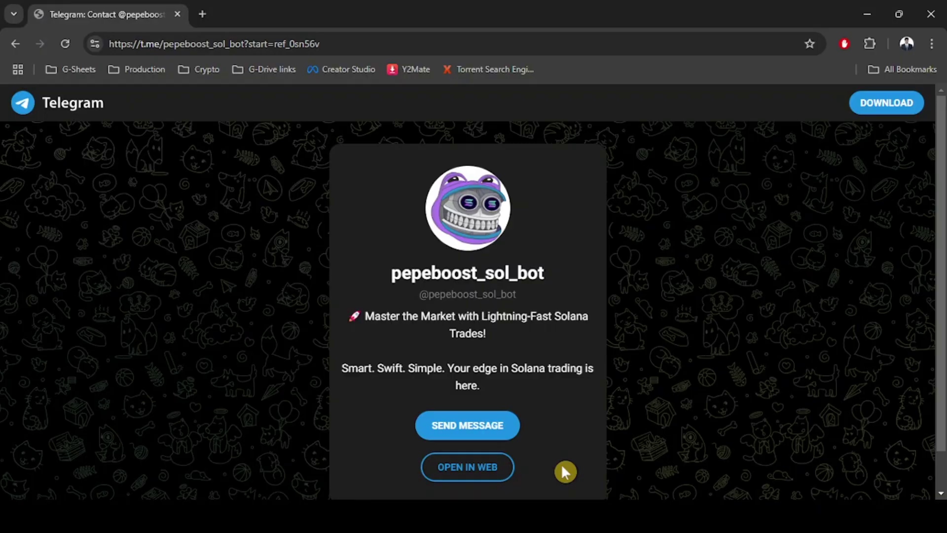
Open the pepeboost_sol_bot chat in the web version of Telegram.
{"action": "scroll", "coordinate": [562, 466], "scroll_direction": "down", "scroll_amount": 1}
{"action": "scroll", "coordinate": [565, 472], "scroll_direction": "up", "scroll_amount": 1}
{"action": "scroll", "coordinate": [565, 472], "scroll_direction": "down", "scroll_amount": 1}
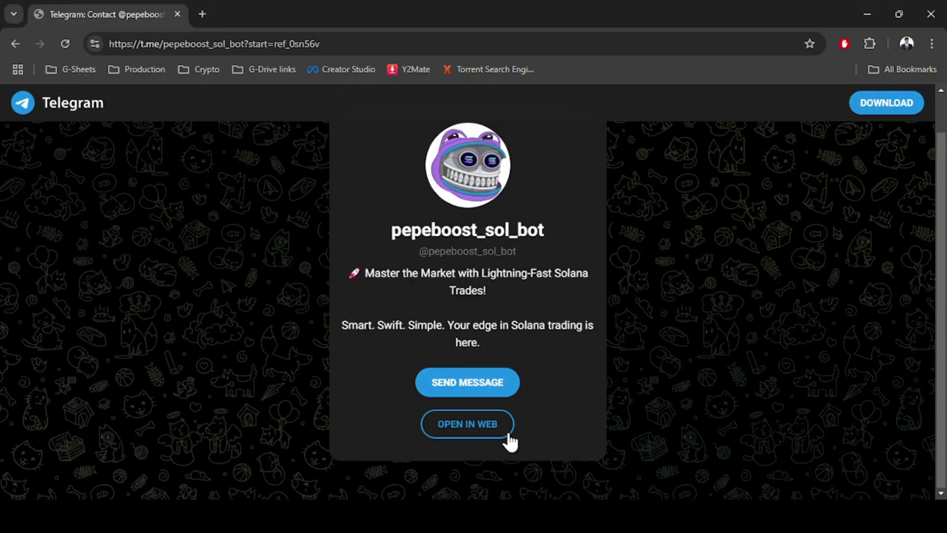
{"action": "left_click", "coordinate": [501, 432]}
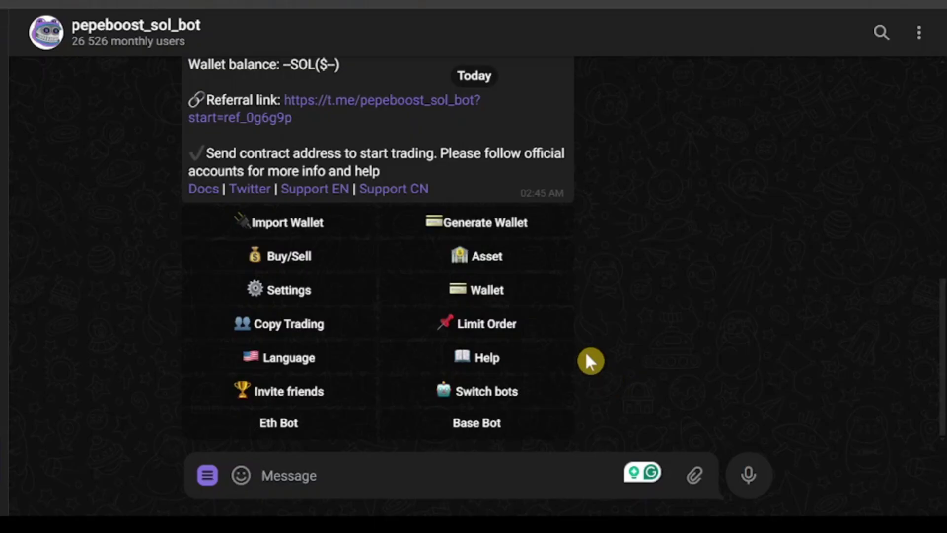
Review the bot's welcome messages and open its trading settings.
{"action": "scroll", "coordinate": [586, 355], "scroll_direction": "up", "scroll_amount": 5}
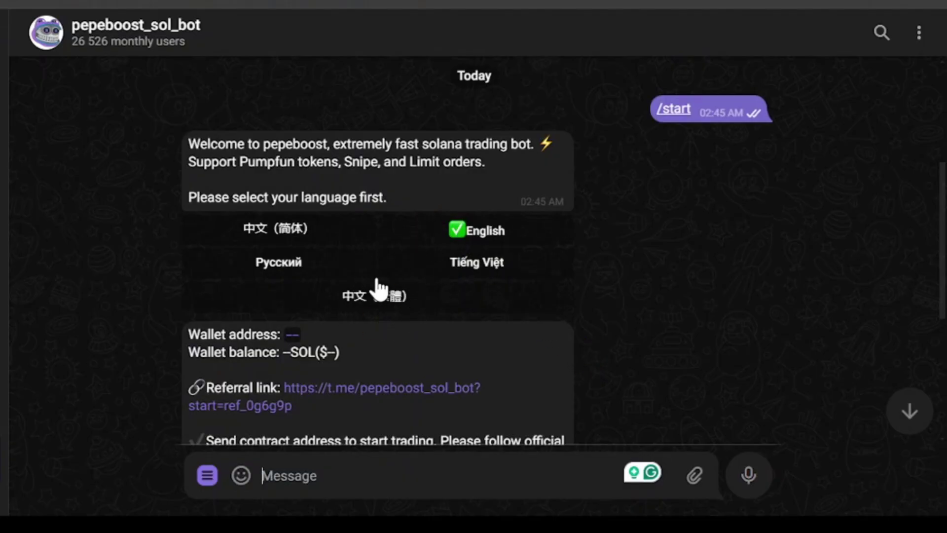
{"action": "scroll", "coordinate": [393, 266], "scroll_direction": "down", "scroll_amount": 5}
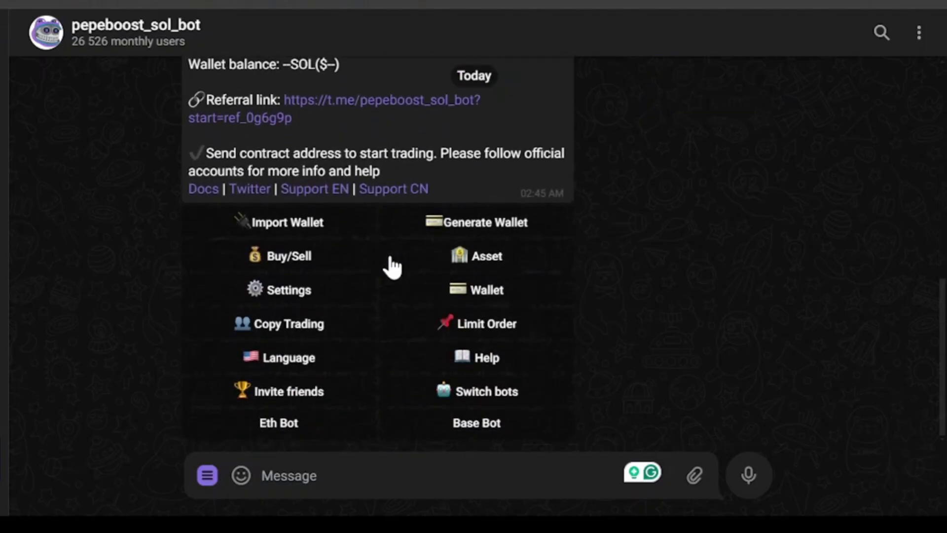
{"action": "left_click", "coordinate": [347, 303]}
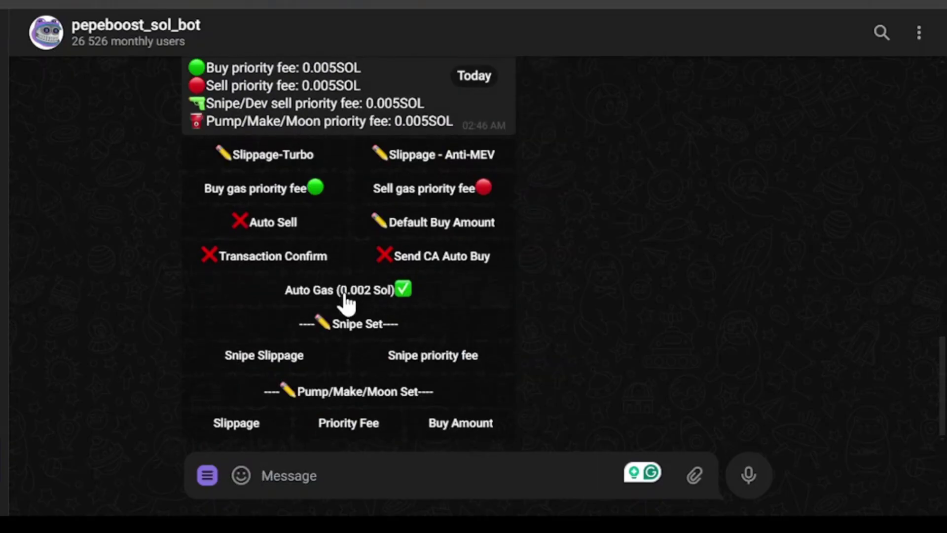
Set the Turbo slippage to 10% by replying to the bot's slippage prompt.
{"action": "left_click", "coordinate": [320, 164]}
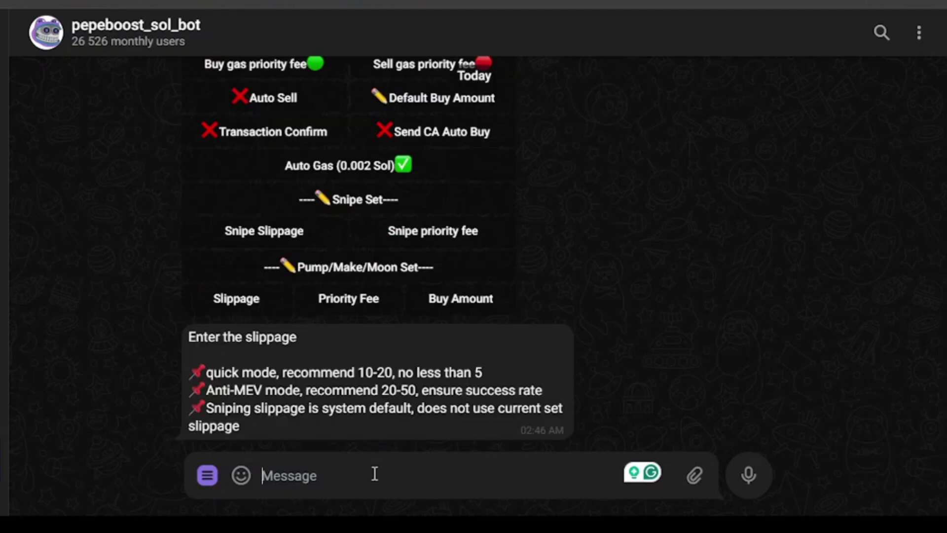
{"action": "right_click", "coordinate": [469, 323]}
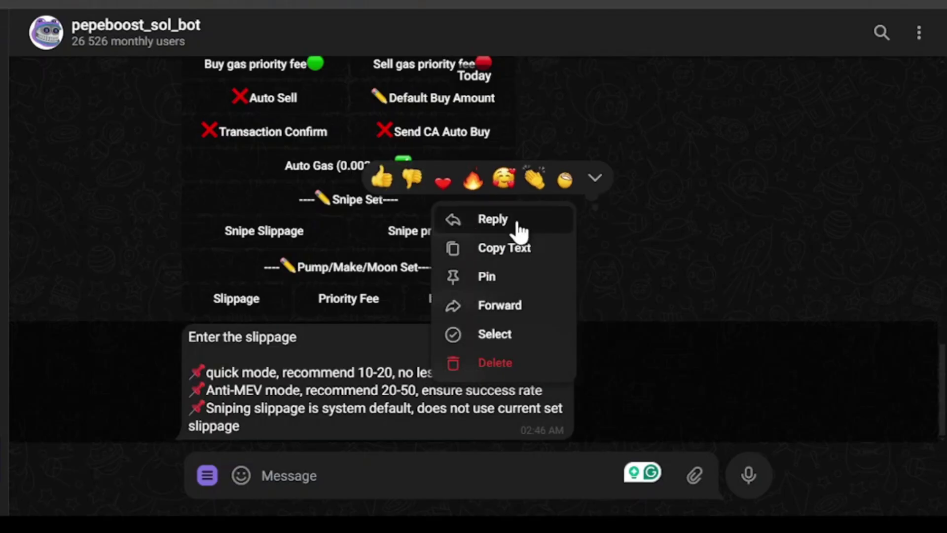
{"action": "left_click", "coordinate": [494, 219]}
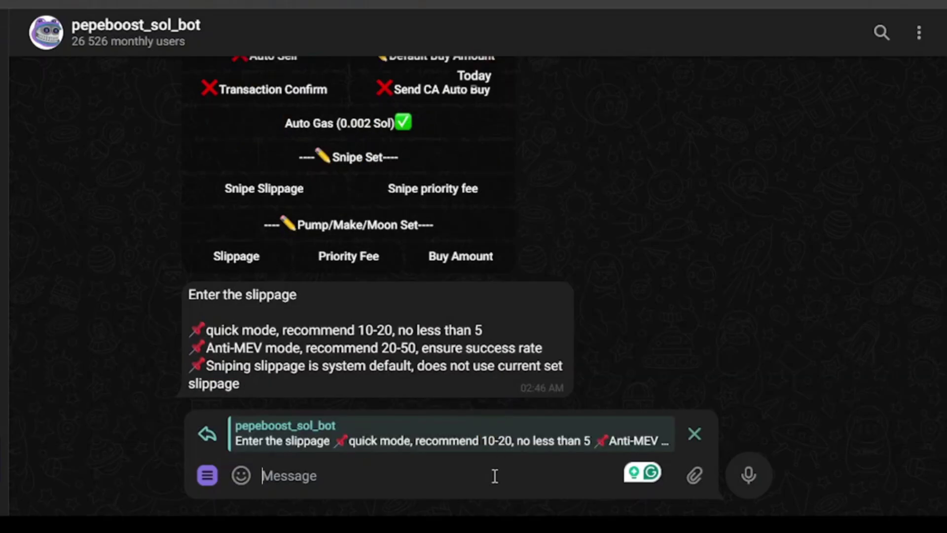
{"action": "type", "text": "10"}
{"action": "key", "text": "Return"}
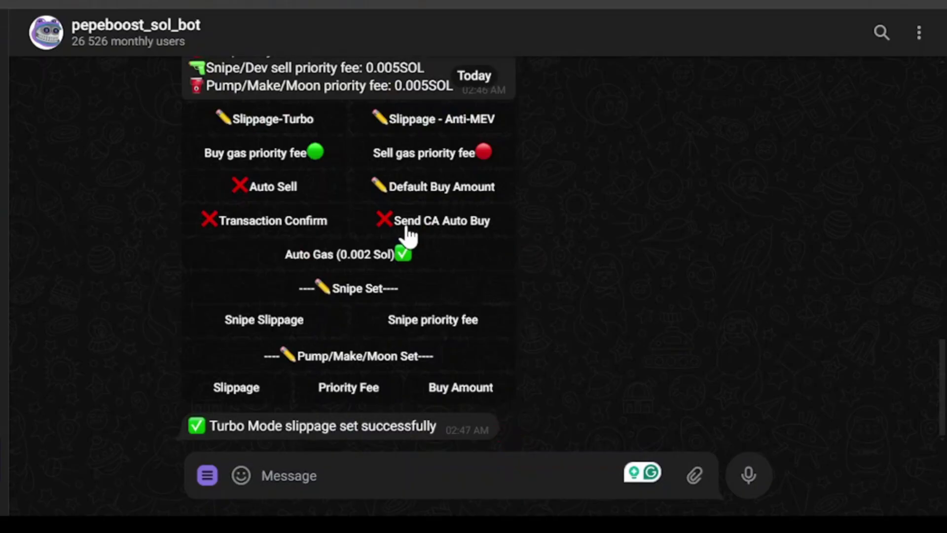
Set the Anti-MEV slippage to 10% by replying to the bot's slippage prompt.
{"action": "scroll", "coordinate": [405, 231], "scroll_direction": "up", "scroll_amount": 5}
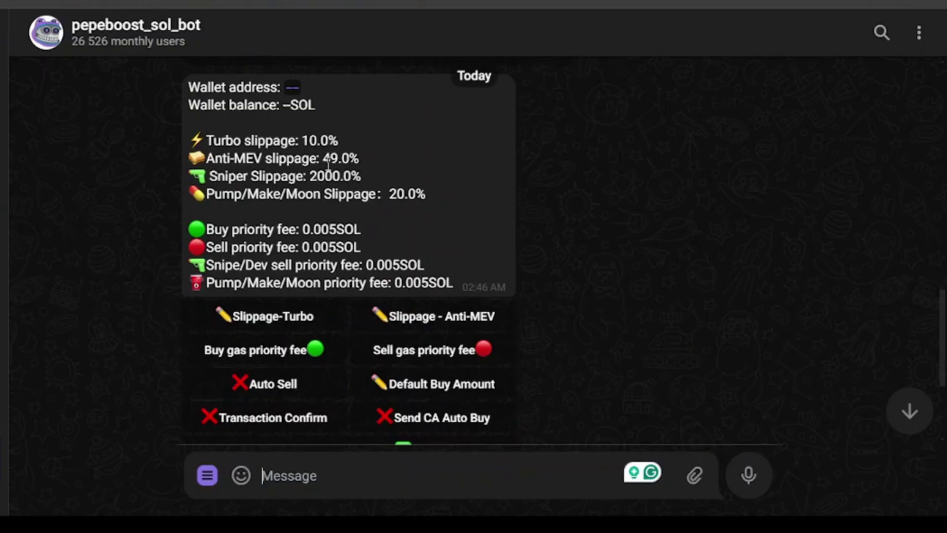
{"action": "scroll", "coordinate": [331, 168], "scroll_direction": "down", "scroll_amount": 3}
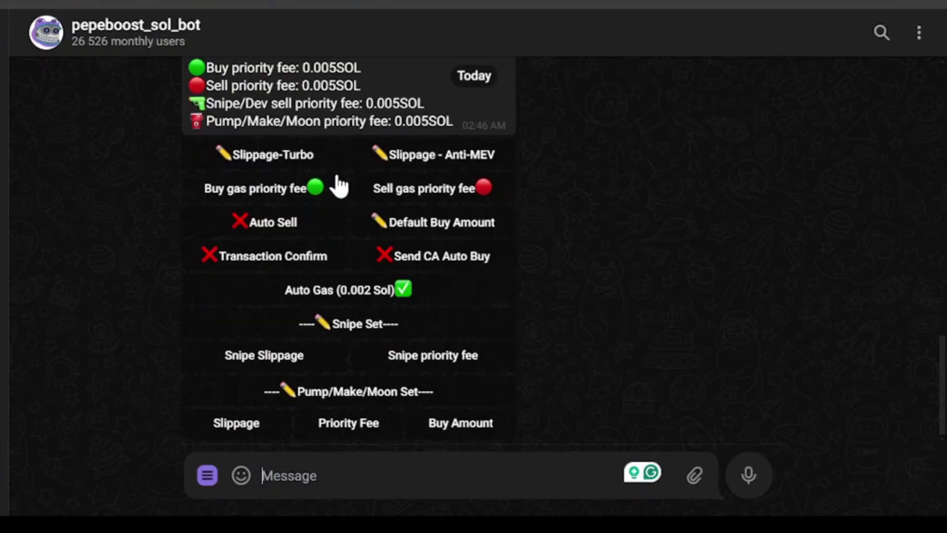
{"action": "scroll", "coordinate": [338, 185], "scroll_direction": "up", "scroll_amount": 4}
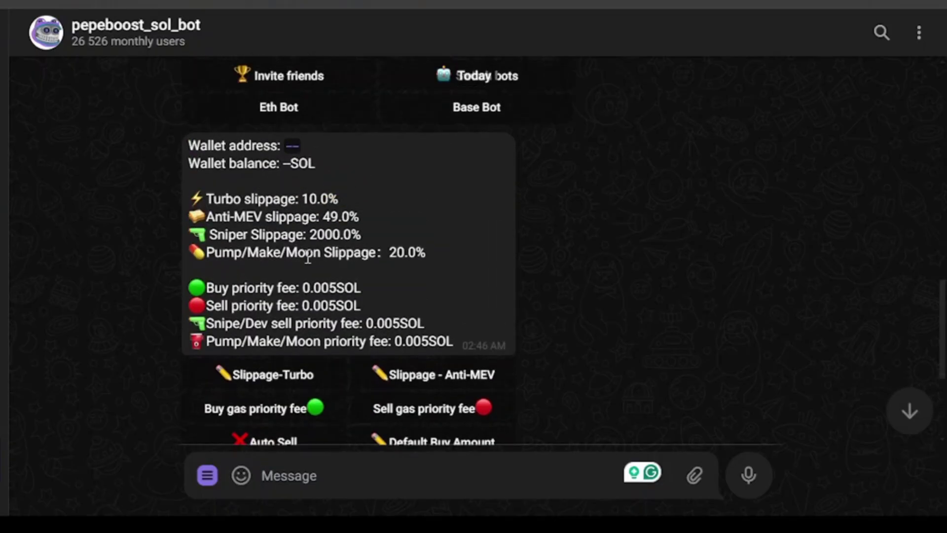
{"action": "scroll", "coordinate": [387, 264], "scroll_direction": "down", "scroll_amount": 3}
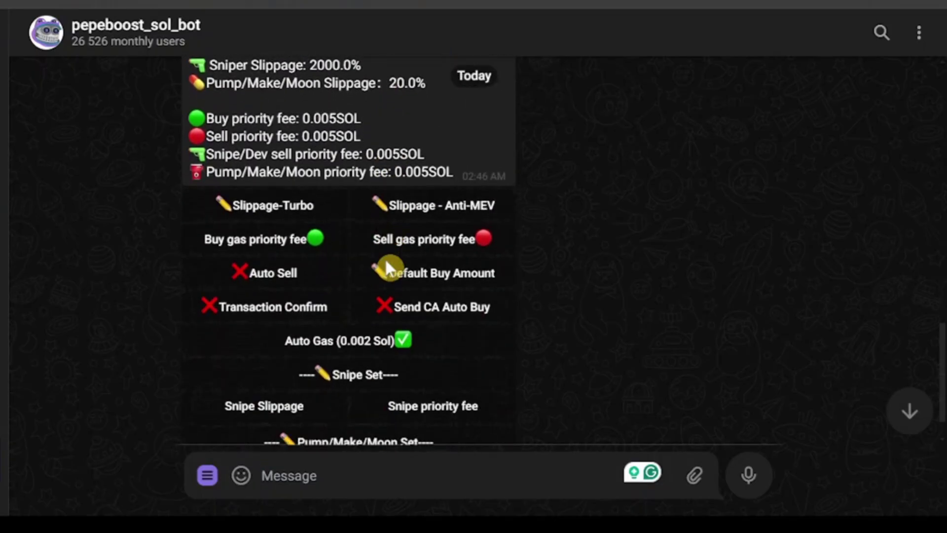
{"action": "scroll", "coordinate": [417, 206], "scroll_direction": "up", "scroll_amount": 2}
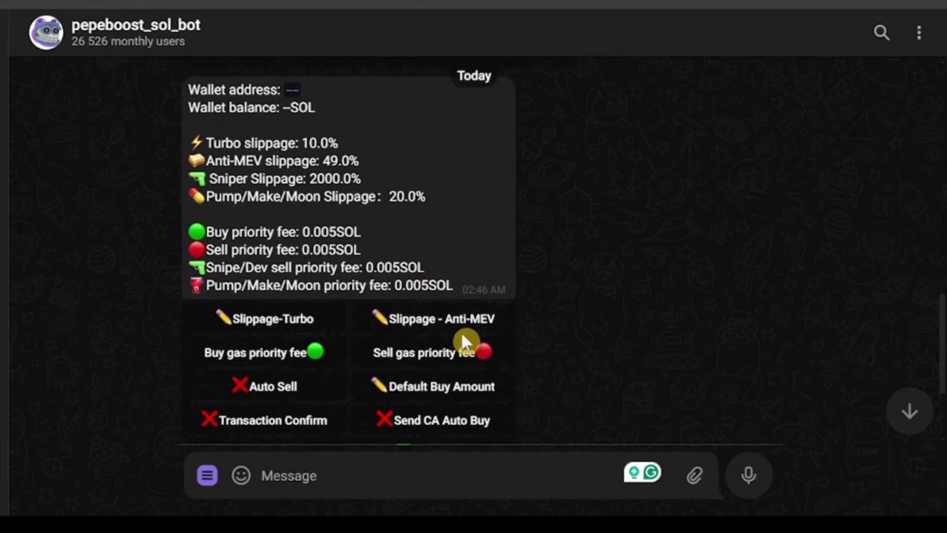
{"action": "left_click", "coordinate": [466, 330]}
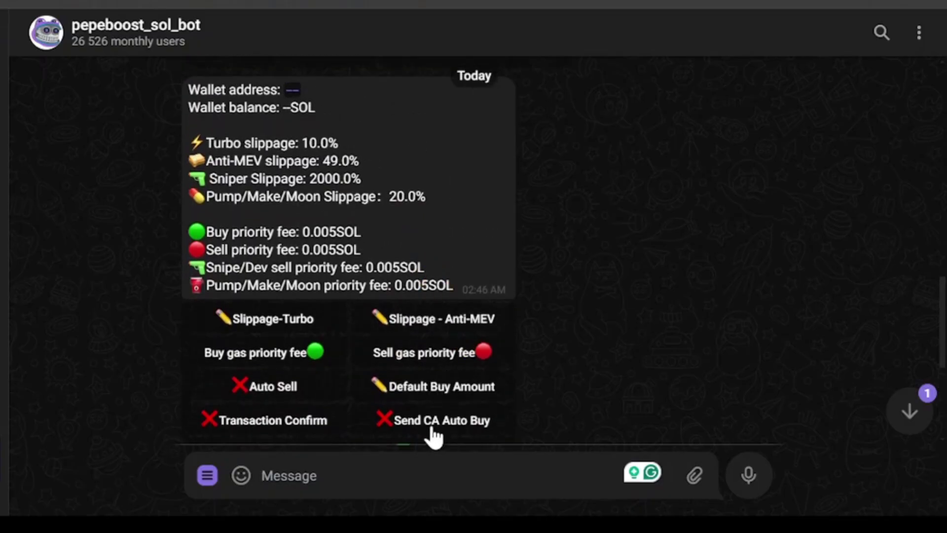
{"action": "scroll", "coordinate": [429, 434], "scroll_direction": "down", "scroll_amount": 5}
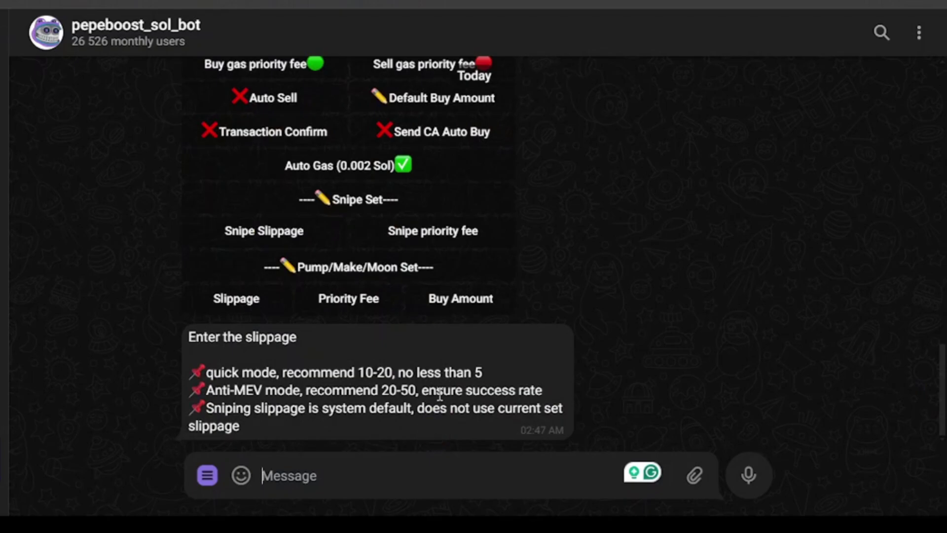
{"action": "right_click", "coordinate": [440, 394]}
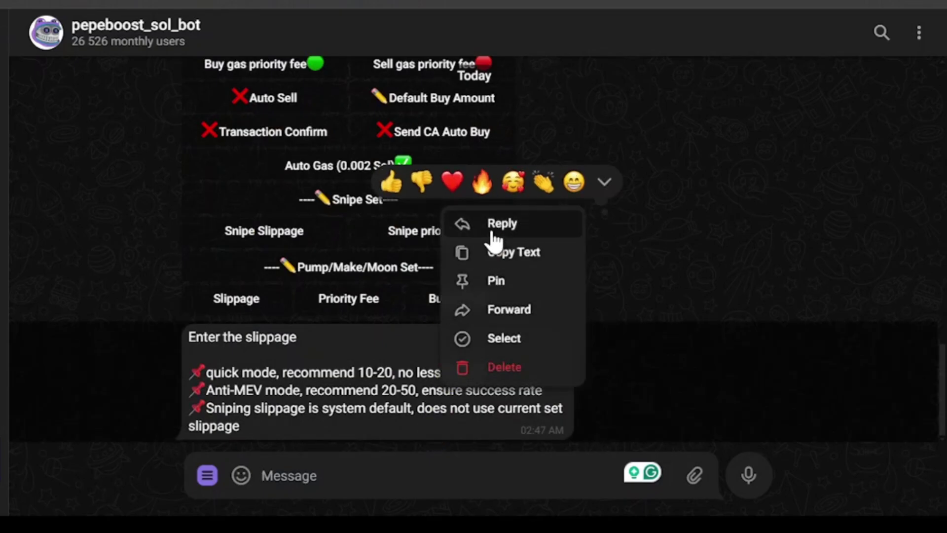
{"action": "left_click", "coordinate": [496, 229]}
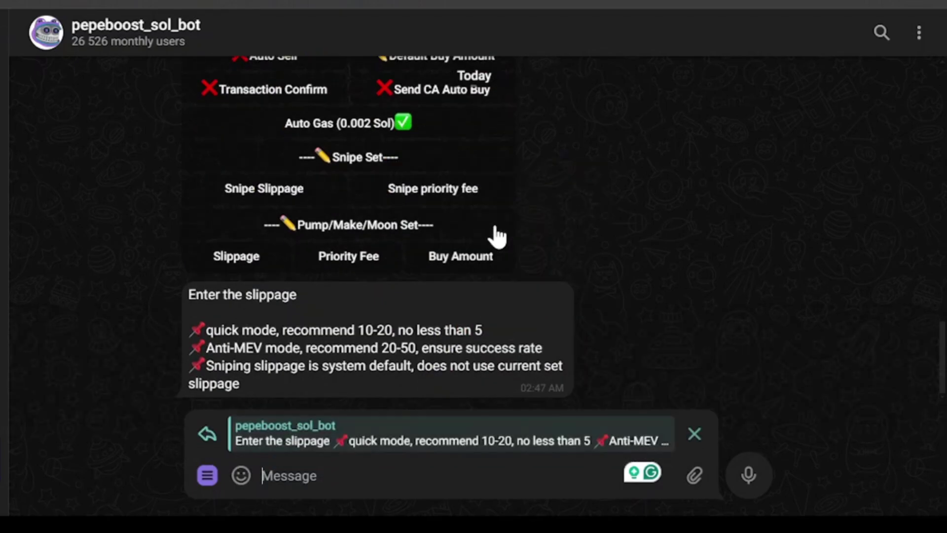
{"action": "type", "text": "10"}
{"action": "key", "text": "Return"}
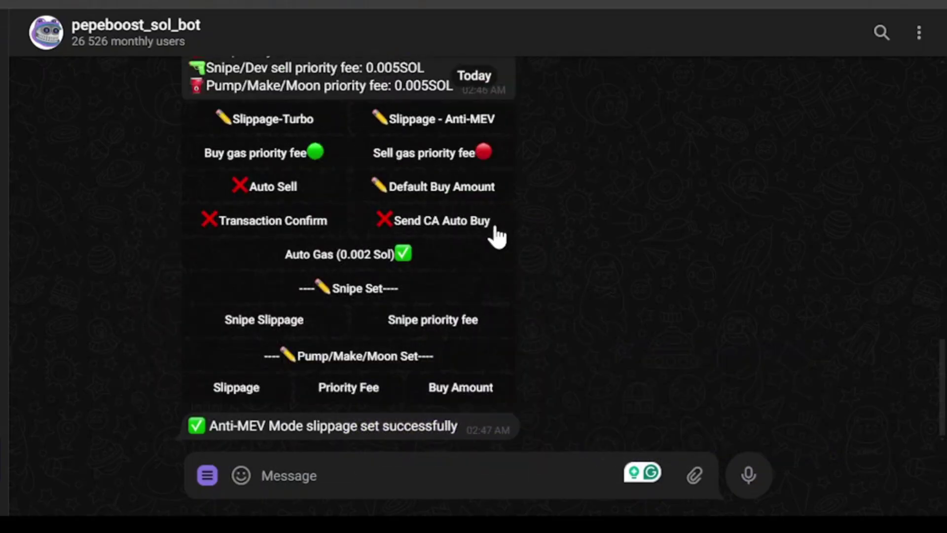
Set the snipe slippage to 50% by replying to the bot's snipe slippage prompt.
{"action": "scroll", "coordinate": [497, 235], "scroll_direction": "up", "scroll_amount": 5}
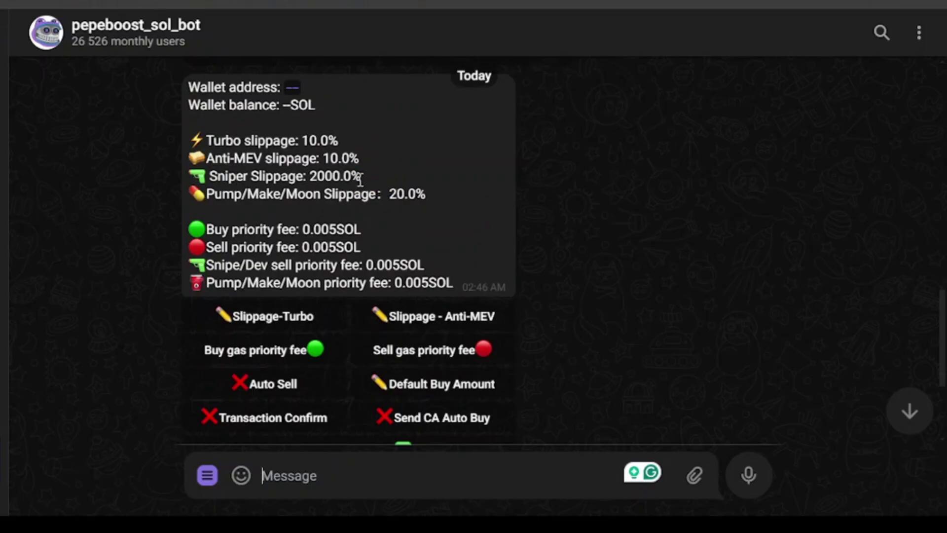
{"action": "scroll", "coordinate": [361, 185], "scroll_direction": "down", "scroll_amount": 4}
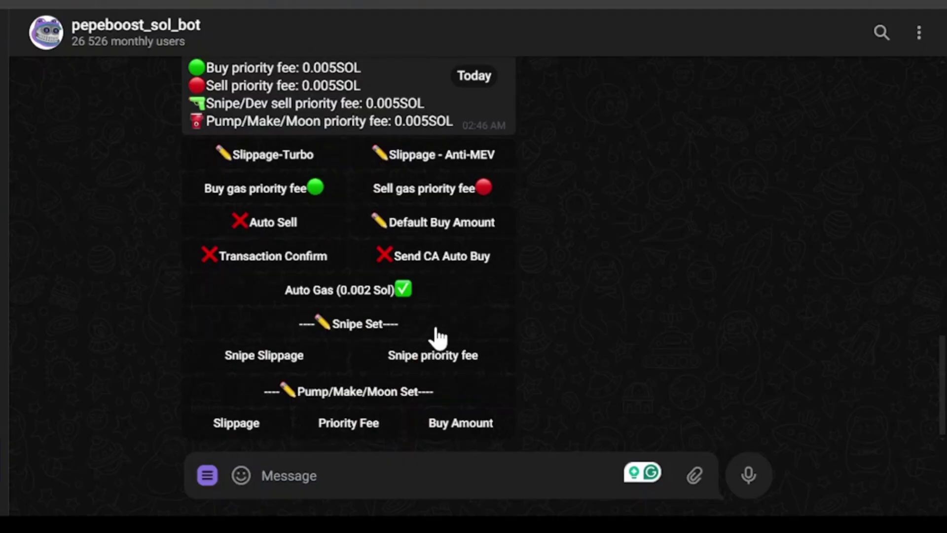
{"action": "left_click", "coordinate": [433, 304]}
{"action": "scroll", "coordinate": [433, 285], "scroll_direction": "up", "scroll_amount": 3}
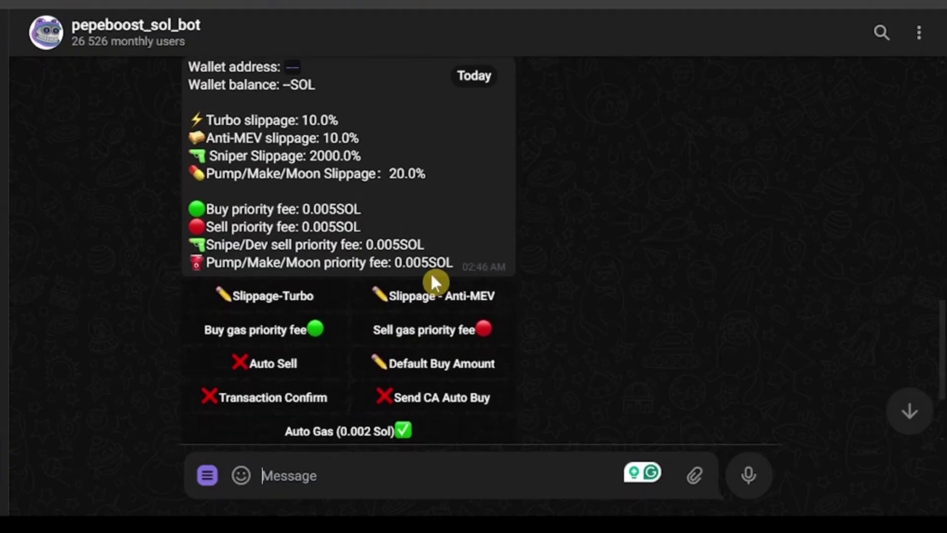
{"action": "scroll", "coordinate": [434, 282], "scroll_direction": "down", "scroll_amount": 2}
{"action": "scroll", "coordinate": [434, 276], "scroll_direction": "up", "scroll_amount": 1}
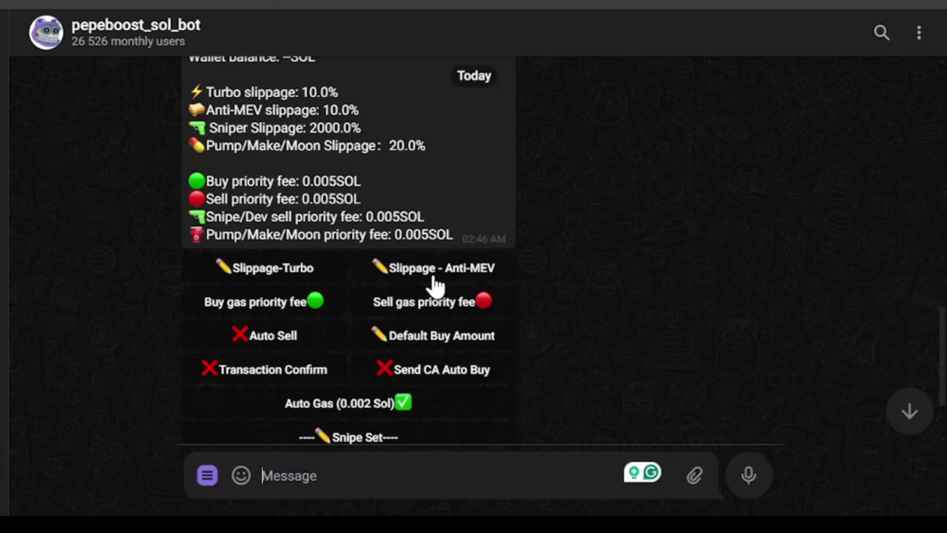
{"action": "scroll", "coordinate": [434, 285], "scroll_direction": "down", "scroll_amount": 2}
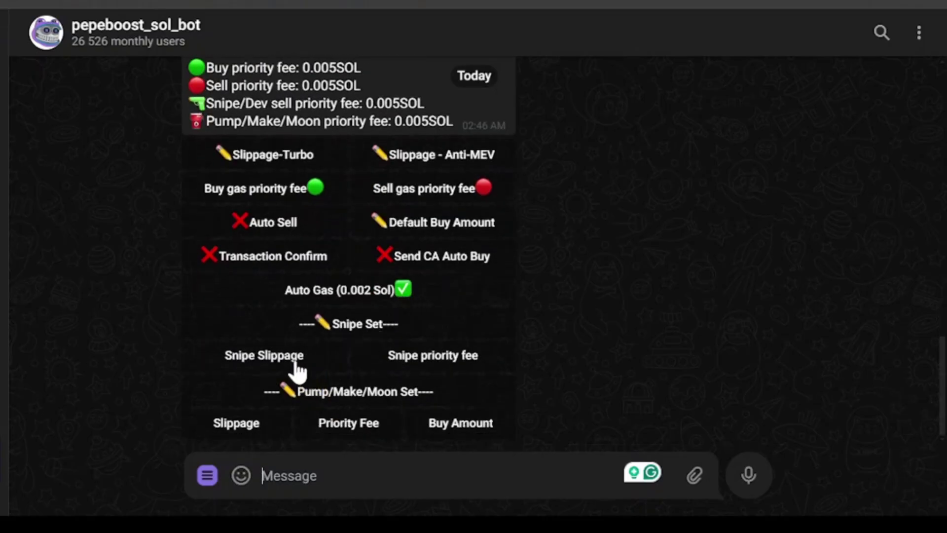
{"action": "left_click", "coordinate": [296, 364]}
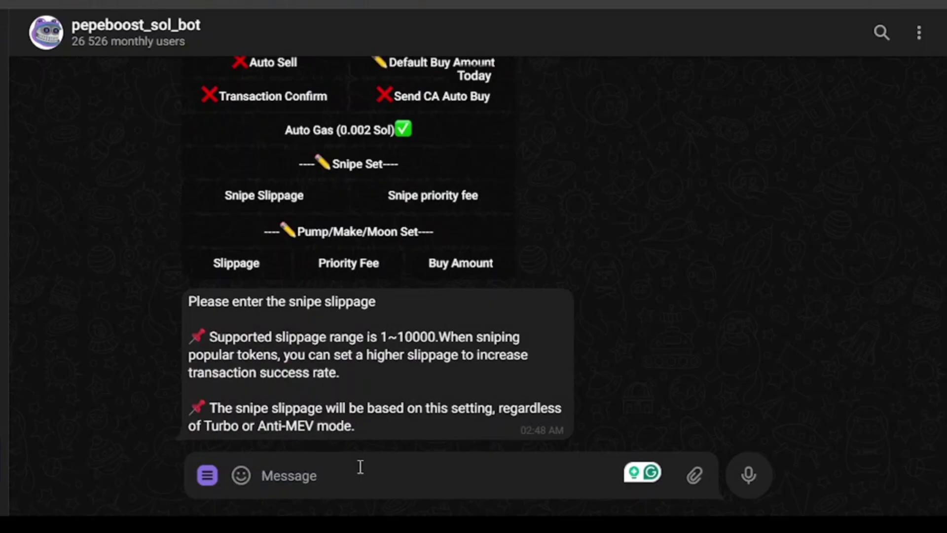
{"action": "type", "text": "50"}
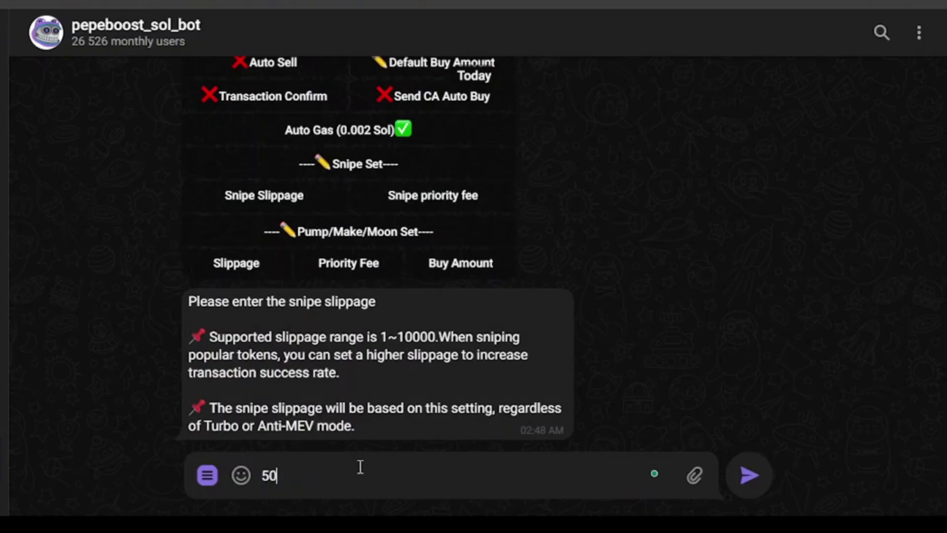
{"action": "right_click", "coordinate": [405, 384]}
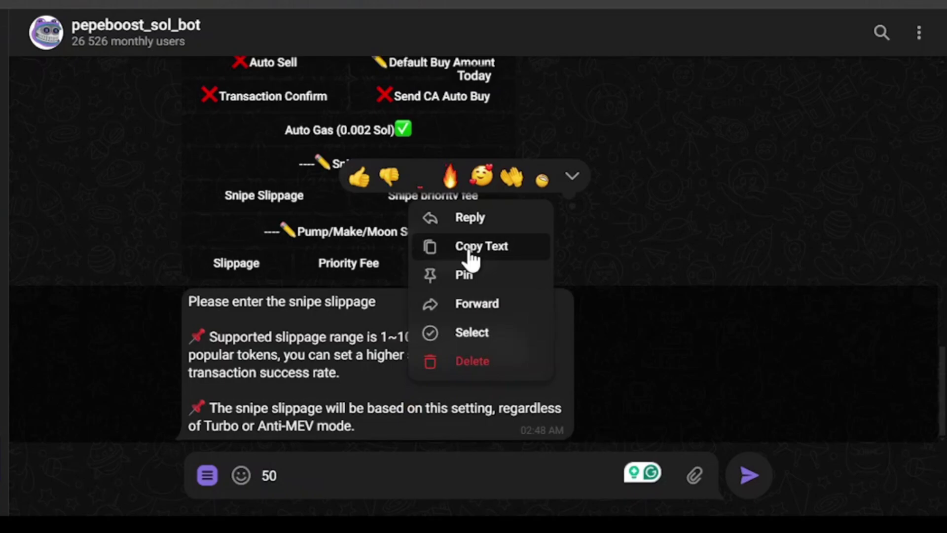
{"action": "left_click", "coordinate": [476, 219]}
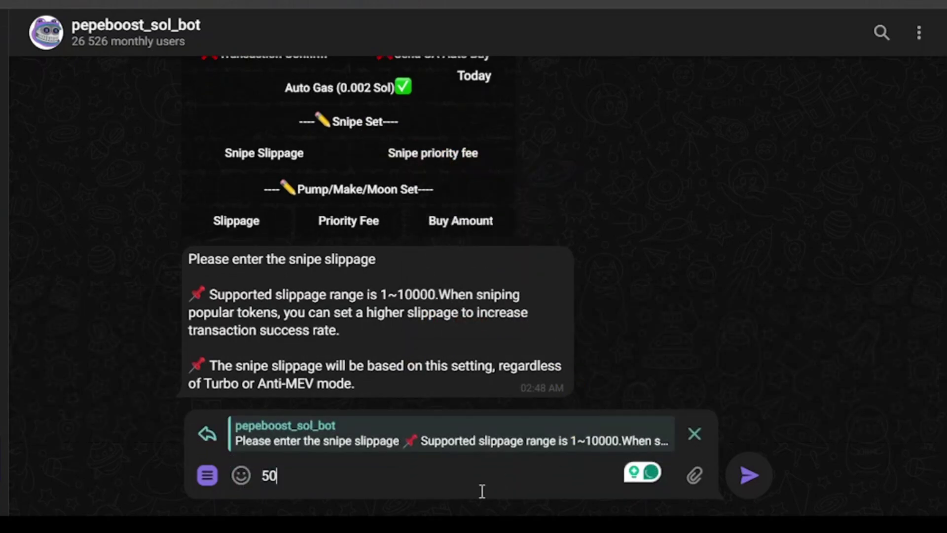
{"action": "key", "text": "Return"}
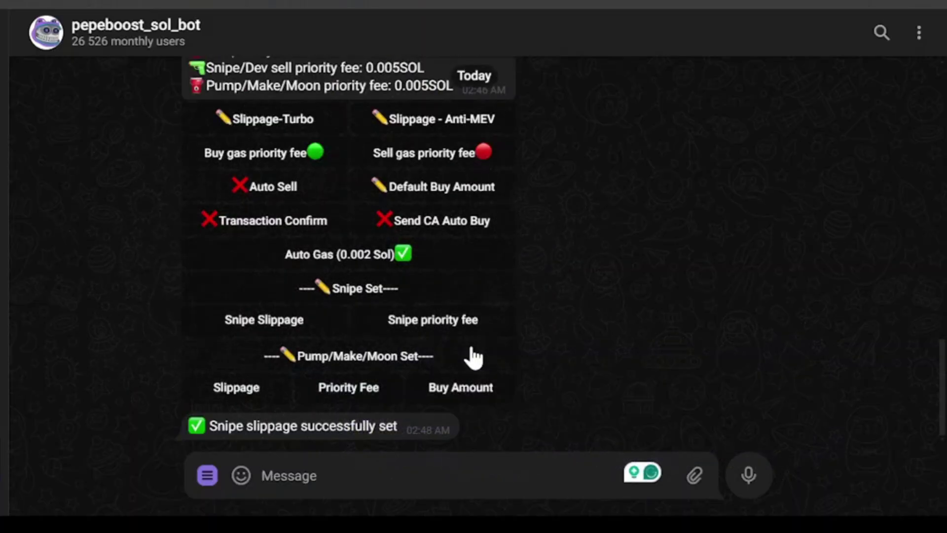
Set the buy gas priority fee to 0.001 SOL by replying to the bot's buy priority fee prompt.
{"action": "scroll", "coordinate": [551, 333], "scroll_direction": "up", "scroll_amount": 5}
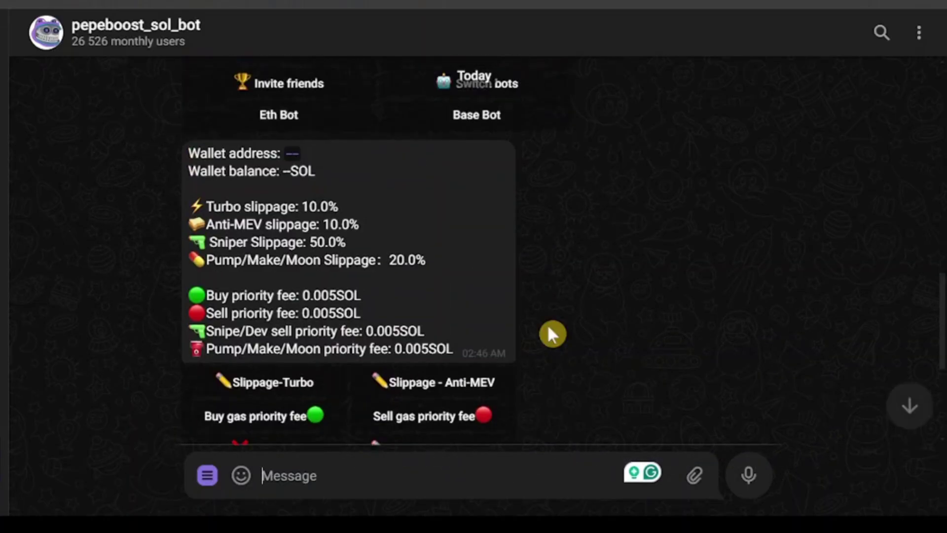
{"action": "scroll", "coordinate": [549, 330], "scroll_direction": "up", "scroll_amount": 2}
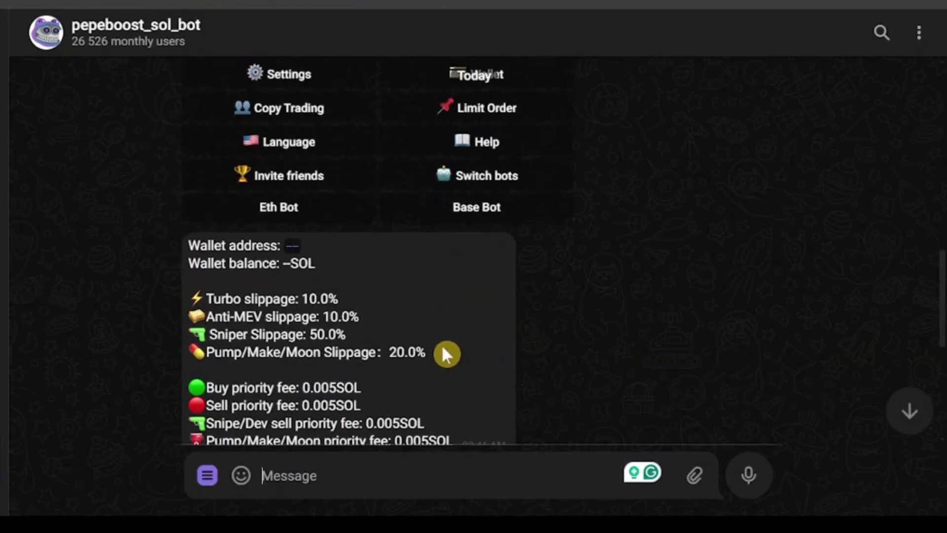
{"action": "scroll", "coordinate": [443, 347], "scroll_direction": "down", "scroll_amount": 2}
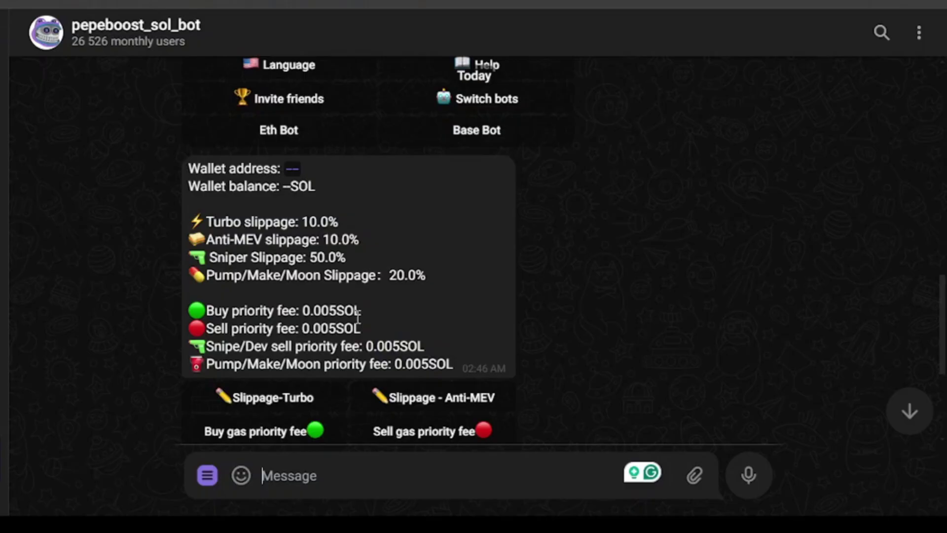
{"action": "scroll", "coordinate": [328, 348], "scroll_direction": "down", "scroll_amount": 2}
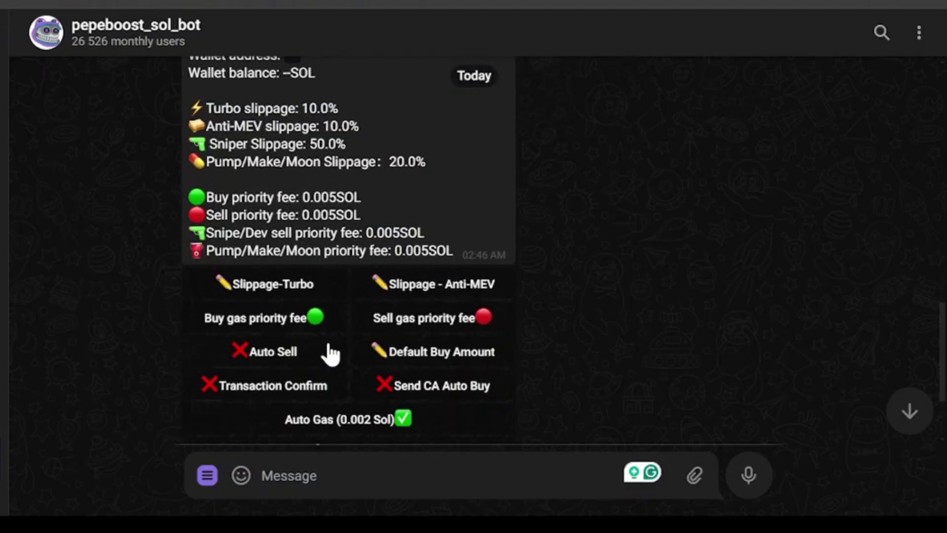
{"action": "scroll", "coordinate": [328, 351], "scroll_direction": "up", "scroll_amount": 1}
{"action": "scroll", "coordinate": [327, 350], "scroll_direction": "down", "scroll_amount": 2}
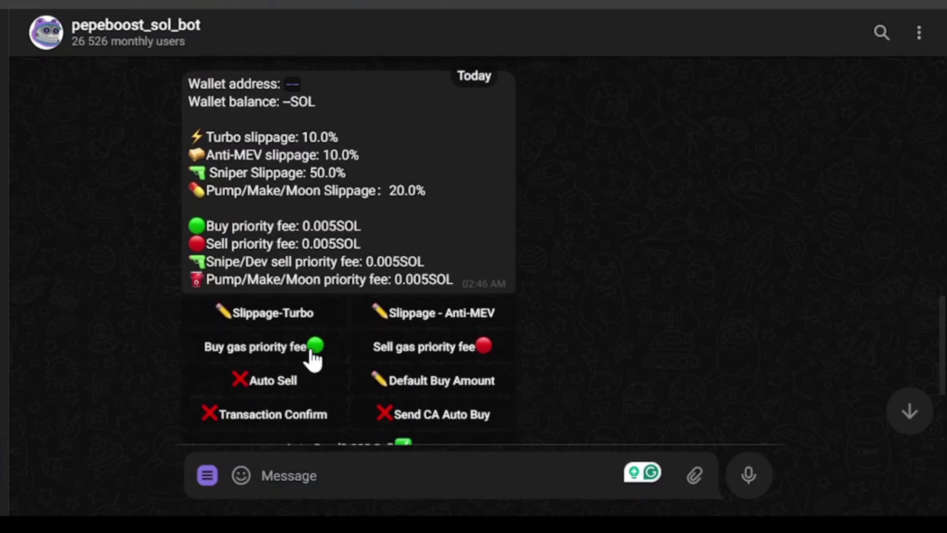
{"action": "left_click", "coordinate": [311, 351]}
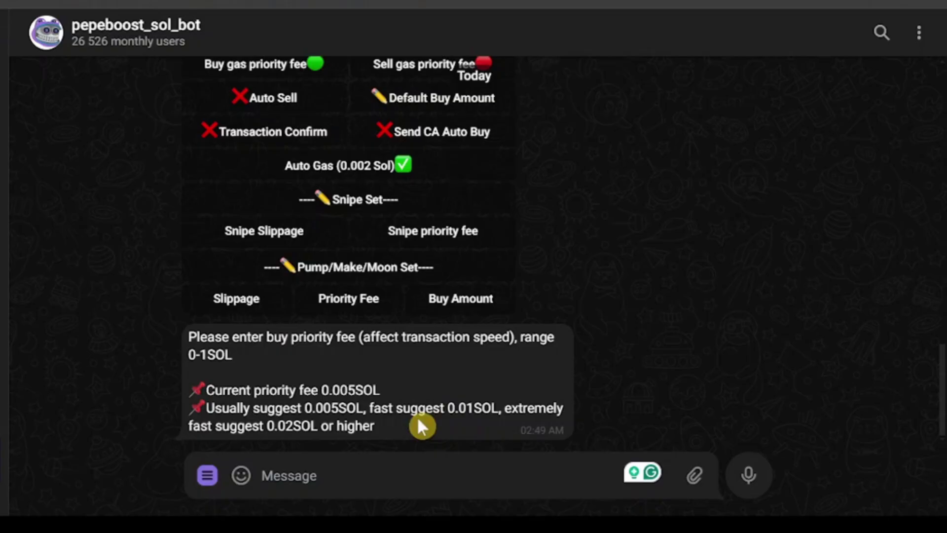
{"action": "right_click", "coordinate": [361, 419]}
{"action": "left_click", "coordinate": [412, 254]}
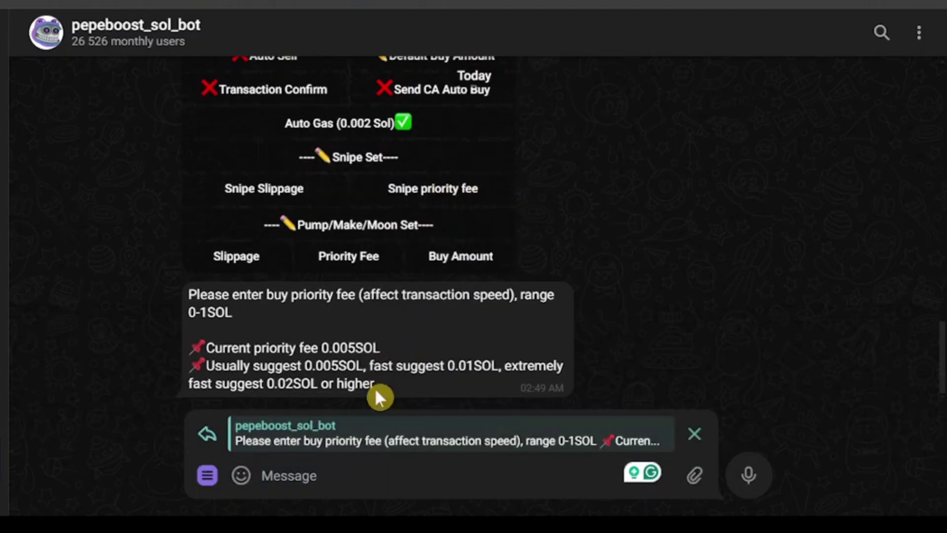
{"action": "type", "text": "0.001"}
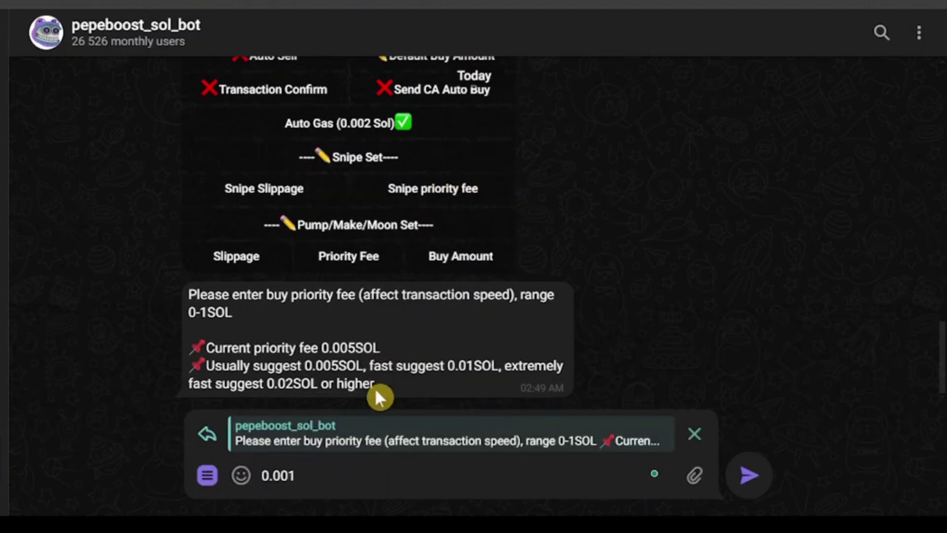
{"action": "key", "text": "Return"}
Set the sell gas priority fee to 0.002 SOL by replying to the bot's sell priority fee prompt.
{"action": "scroll", "coordinate": [386, 297], "scroll_direction": "up", "scroll_amount": 2}
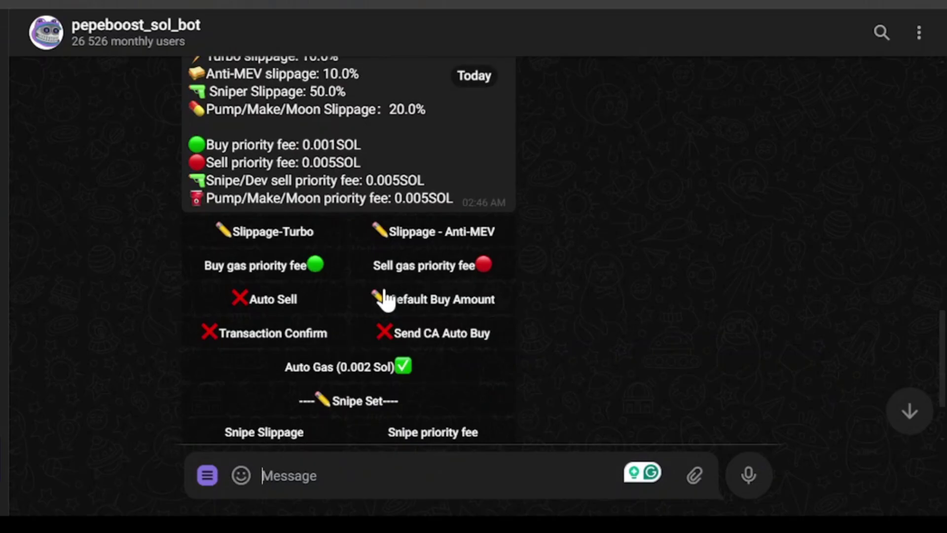
{"action": "scroll", "coordinate": [429, 291], "scroll_direction": "down", "scroll_amount": 2}
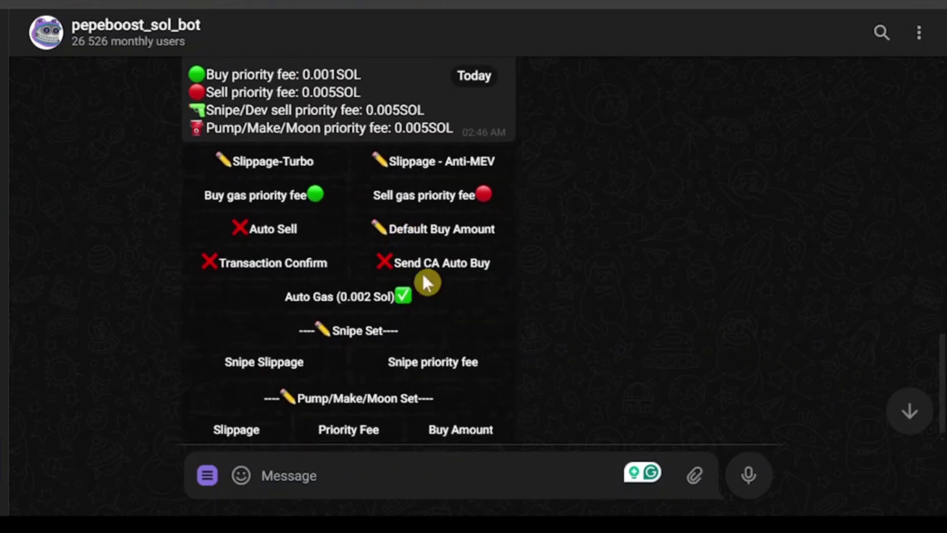
{"action": "left_click", "coordinate": [454, 197]}
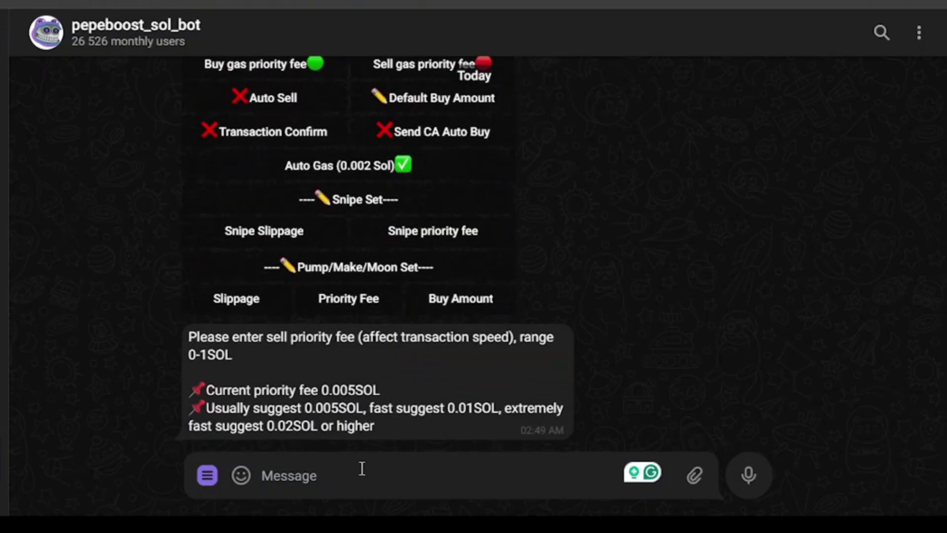
{"action": "right_click", "coordinate": [400, 390]}
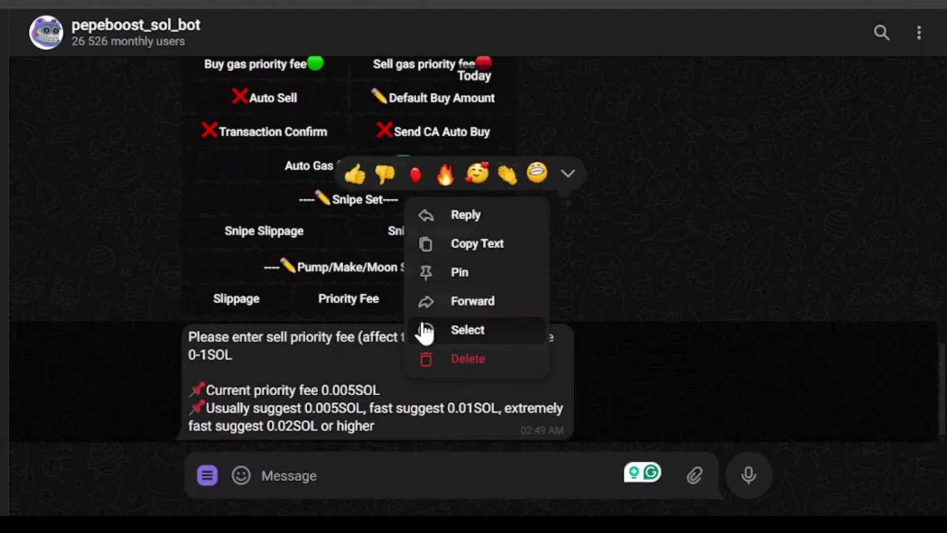
{"action": "left_click", "coordinate": [452, 218]}
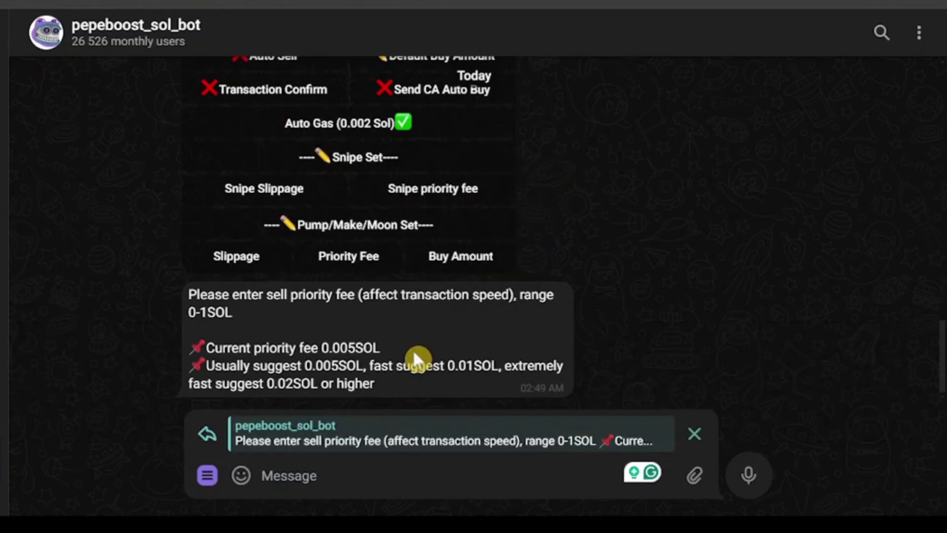
{"action": "type", "text": "0.00"}
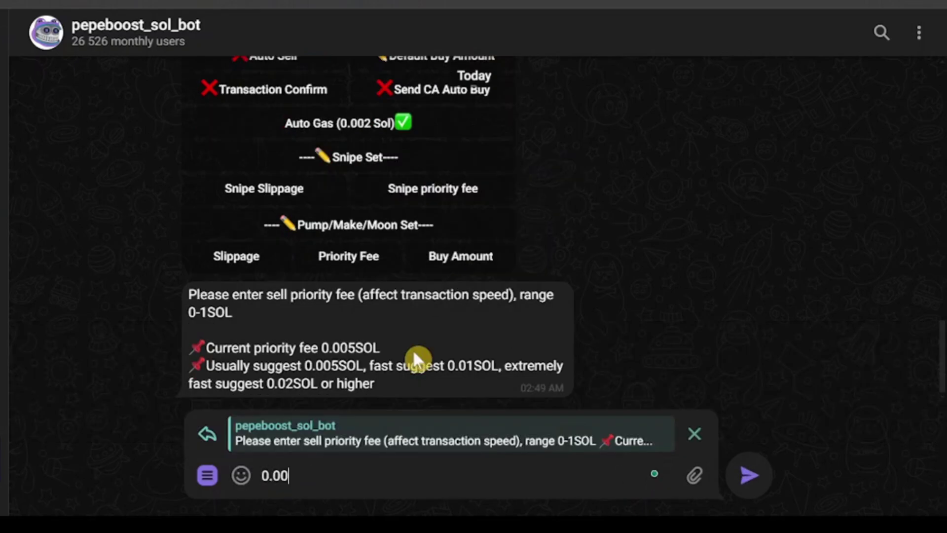
{"action": "type", "text": "2"}
{"action": "key", "text": "Return"}
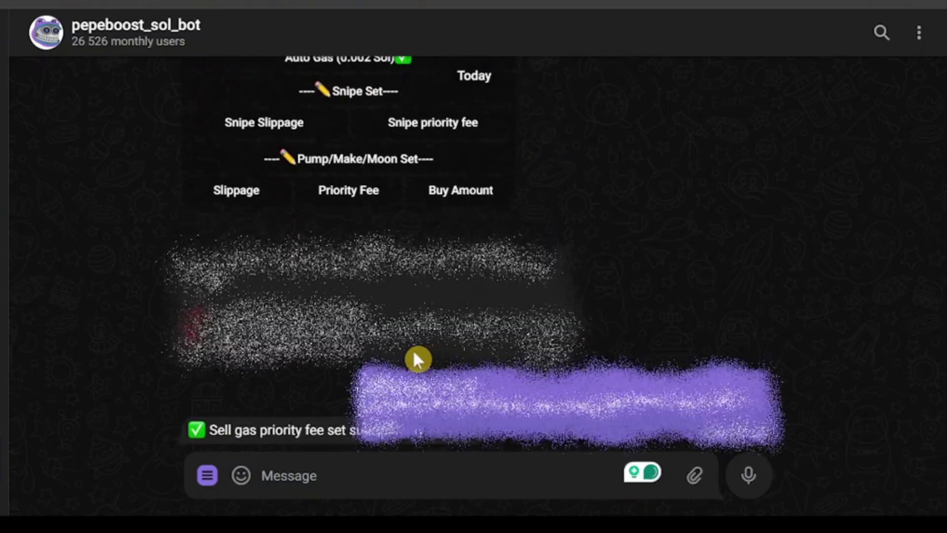
Set the snipe priority fee to 0.01 SOL by replying to the bot's snipe priority fee prompt.
{"action": "scroll", "coordinate": [444, 278], "scroll_direction": "up", "scroll_amount": 5}
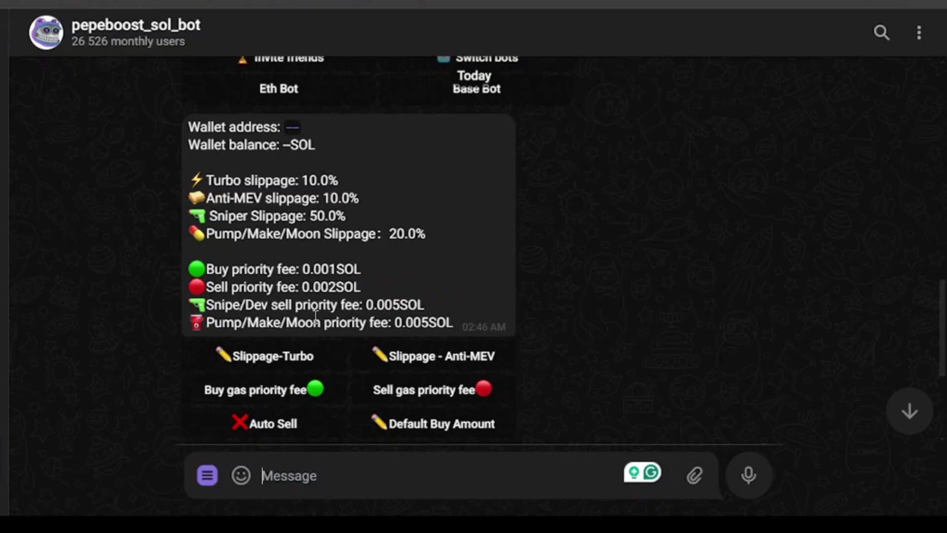
{"action": "scroll", "coordinate": [366, 327], "scroll_direction": "down", "scroll_amount": 3}
{"action": "scroll", "coordinate": [365, 328], "scroll_direction": "up", "scroll_amount": 2}
{"action": "scroll", "coordinate": [365, 328], "scroll_direction": "down", "scroll_amount": 3}
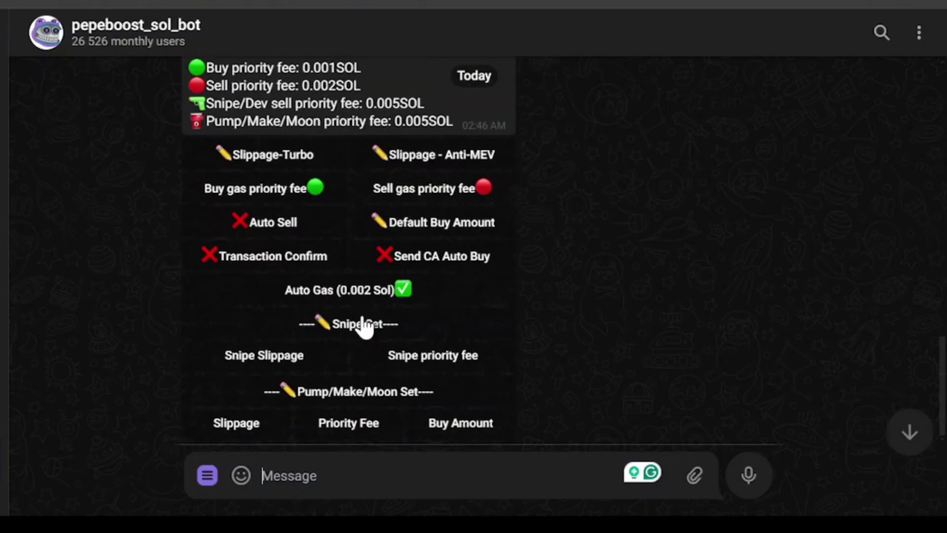
{"action": "left_click", "coordinate": [439, 356]}
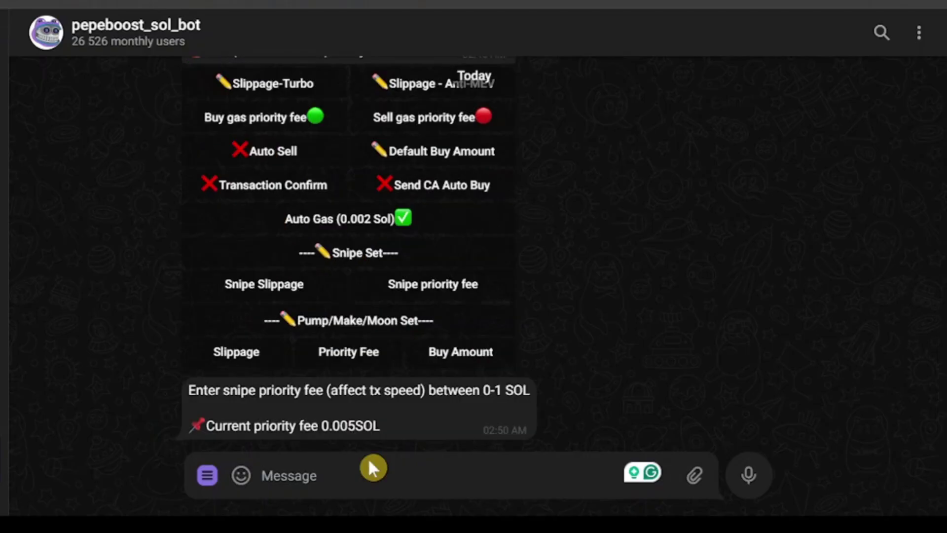
{"action": "right_click", "coordinate": [387, 423]}
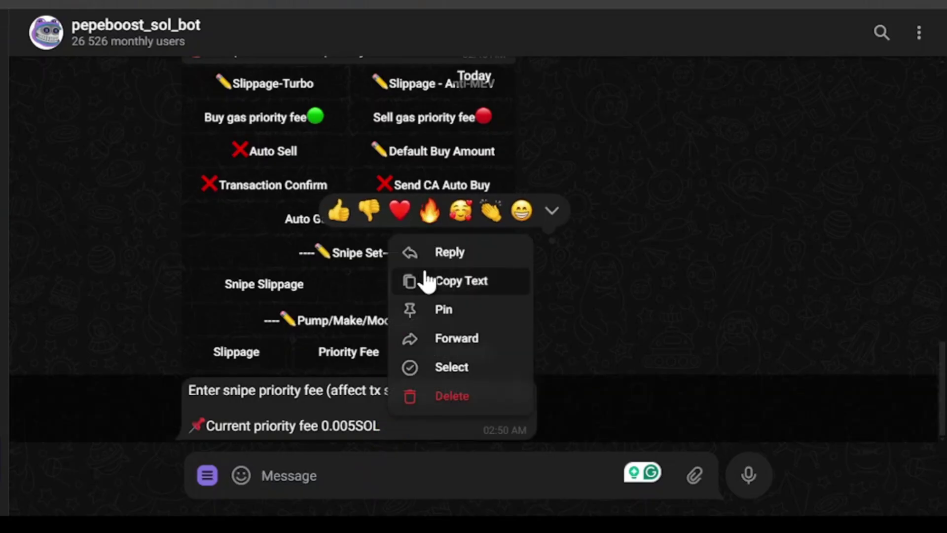
{"action": "left_click", "coordinate": [430, 254]}
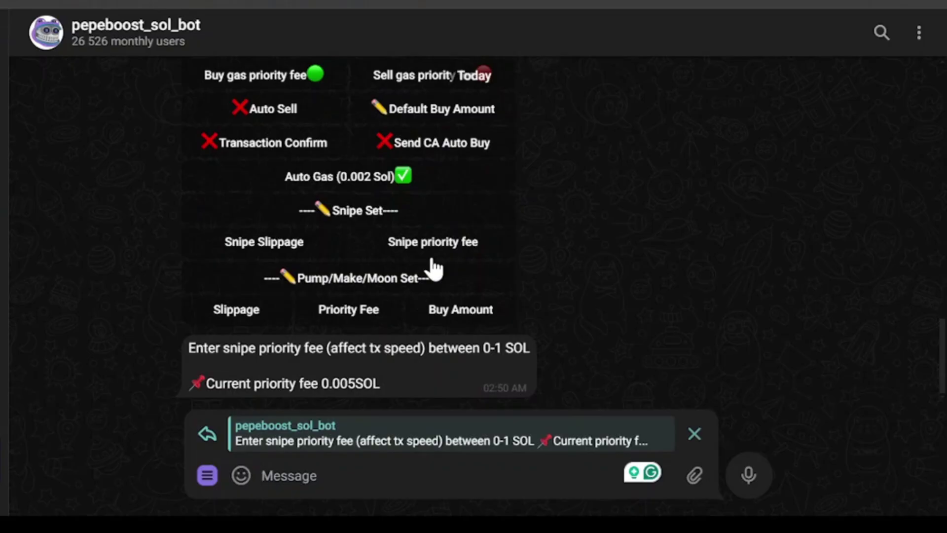
{"action": "type", "text": "0"}
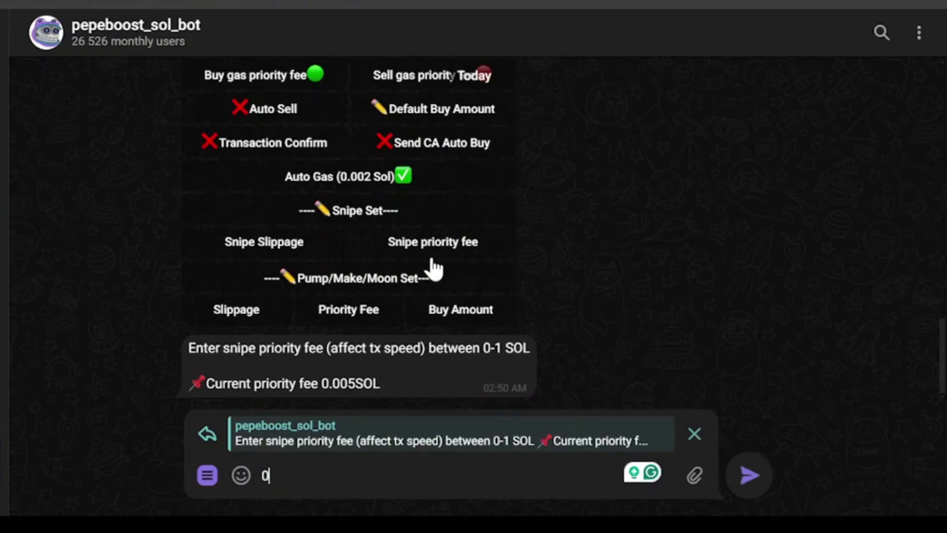
{"action": "type", "text": ".01"}
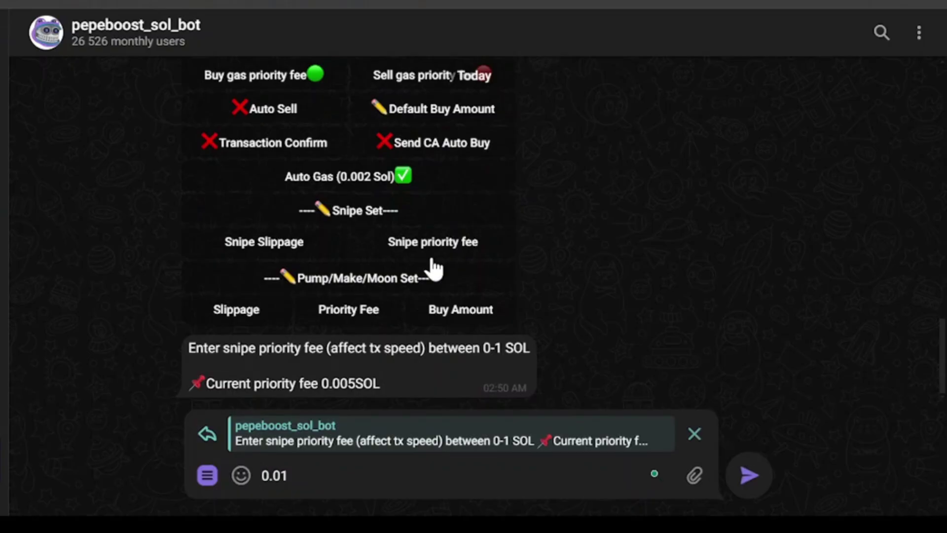
{"action": "key", "text": "BackSpace"}
{"action": "type", "text": "2"}
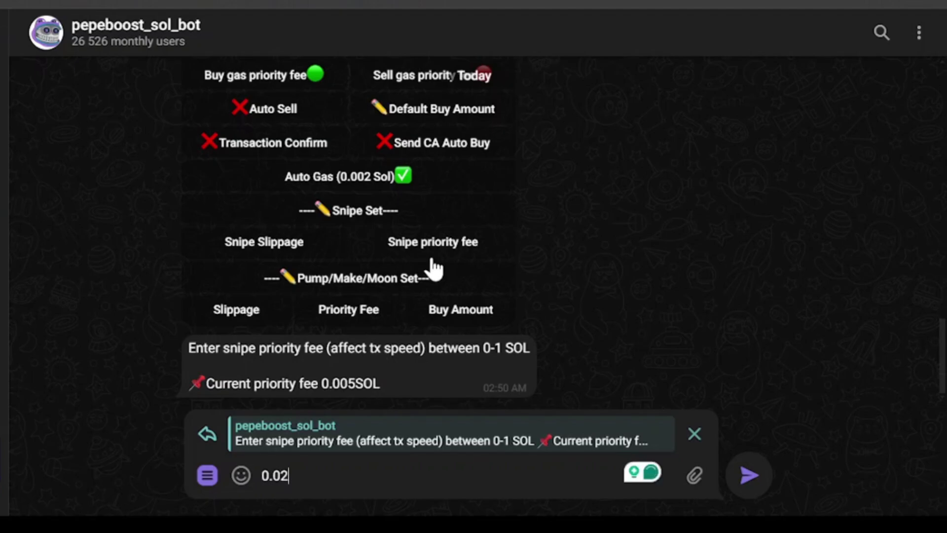
{"action": "key", "text": "BackSpace"}
{"action": "type", "text": "1"}
{"action": "key", "text": "Return"}
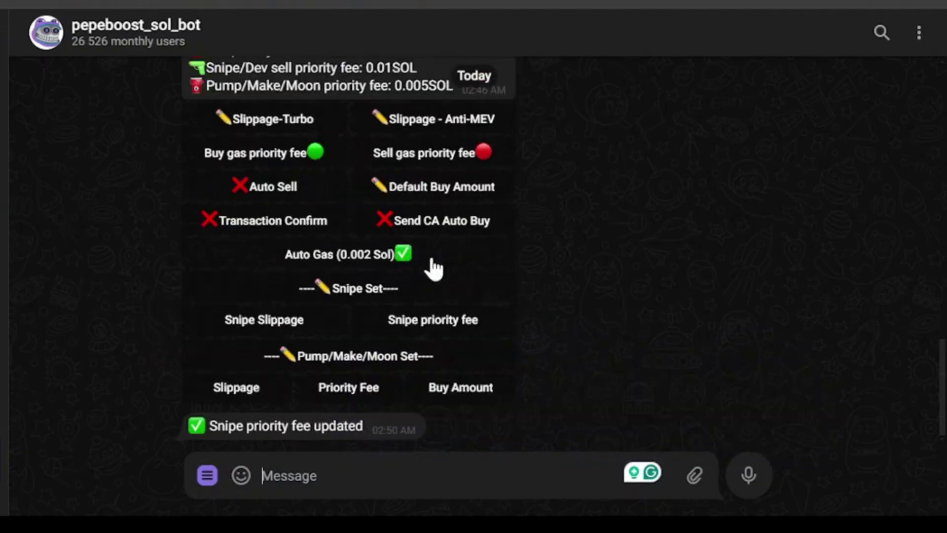
Review the slippage and priority fee summary in the settings message and copy its wallet address field.
{"action": "scroll", "coordinate": [433, 269], "scroll_direction": "up", "scroll_amount": 6}
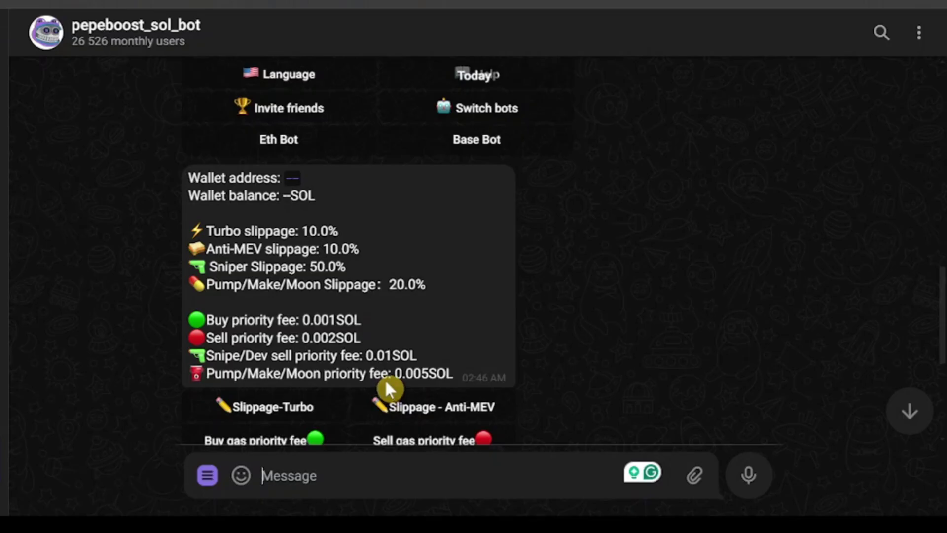
{"action": "scroll", "coordinate": [392, 381], "scroll_direction": "down", "scroll_amount": 5}
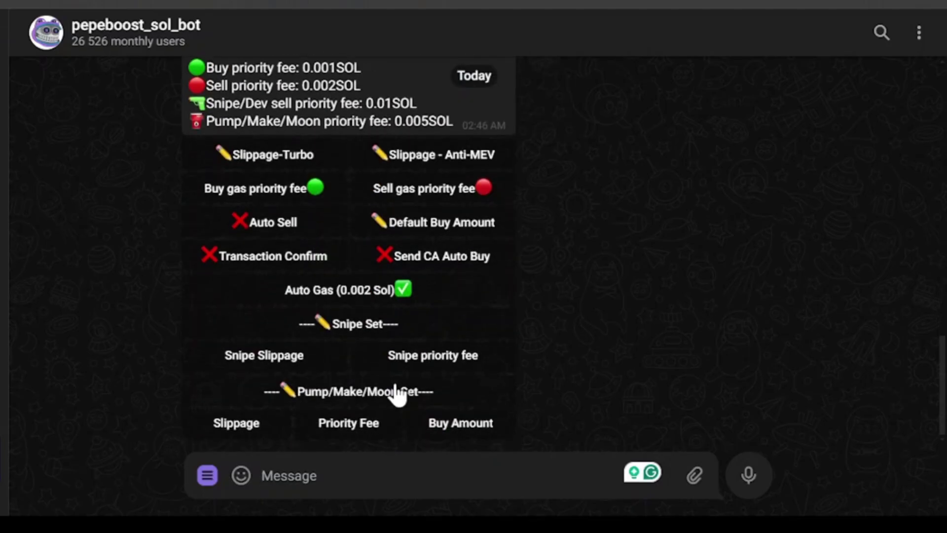
{"action": "scroll", "coordinate": [435, 302], "scroll_direction": "up", "scroll_amount": 6}
{"action": "left_click", "coordinate": [437, 298]}
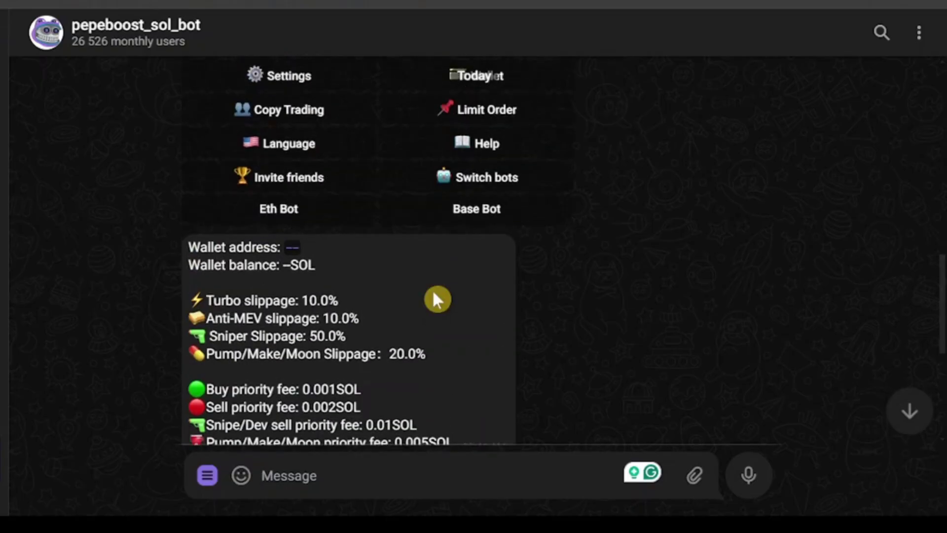
{"action": "scroll", "coordinate": [437, 299], "scroll_direction": "down", "scroll_amount": 2}
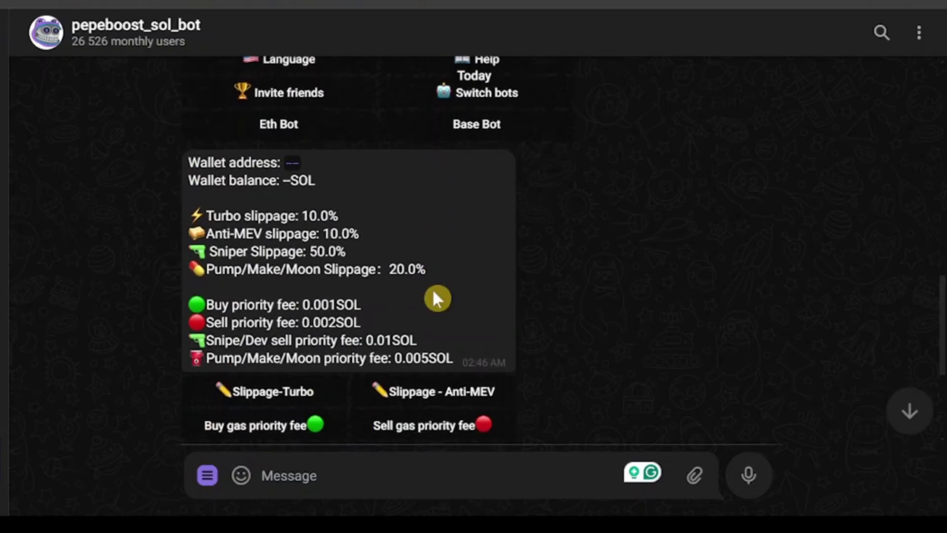
{"action": "left_click", "coordinate": [292, 165]}
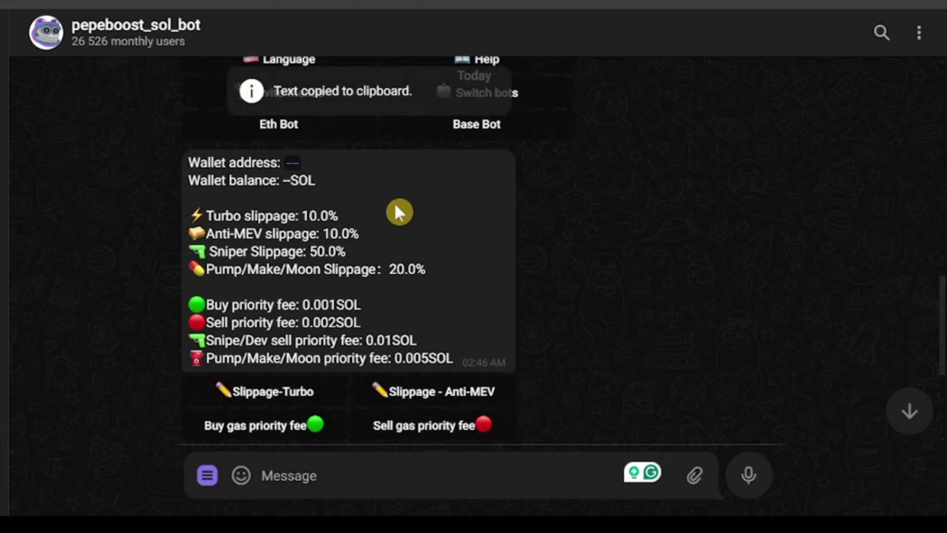
{"action": "scroll", "coordinate": [395, 211], "scroll_direction": "down", "scroll_amount": 5}
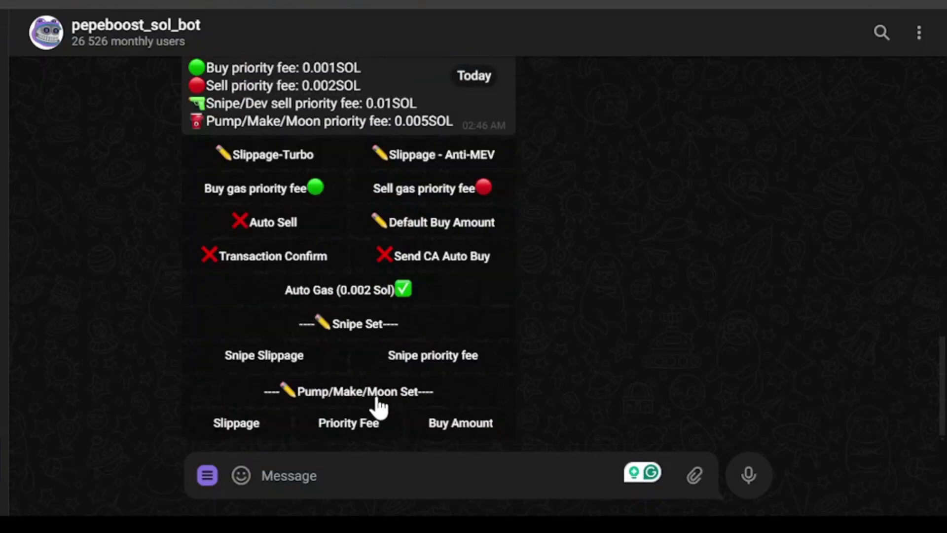
{"action": "scroll", "coordinate": [458, 385], "scroll_direction": "up", "scroll_amount": 10}
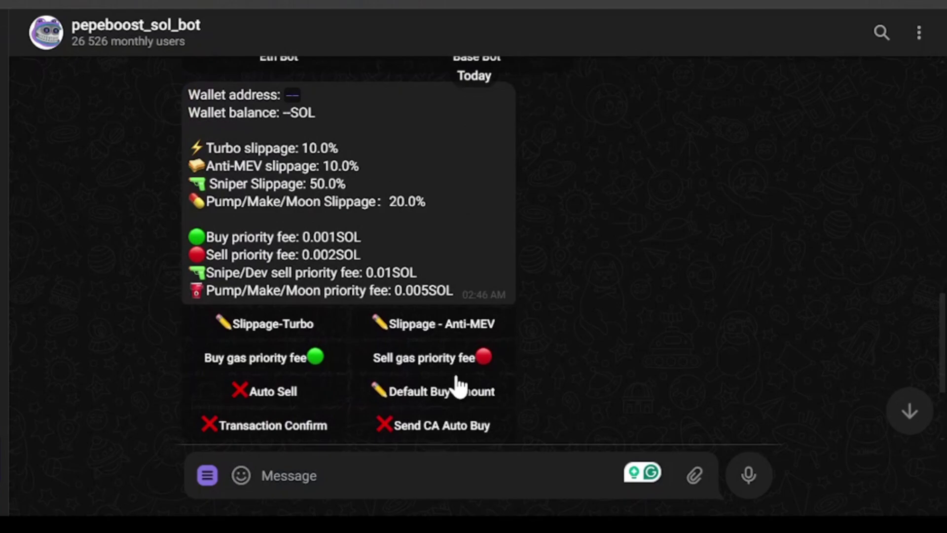
{"action": "scroll", "coordinate": [457, 386], "scroll_direction": "down", "scroll_amount": 10}
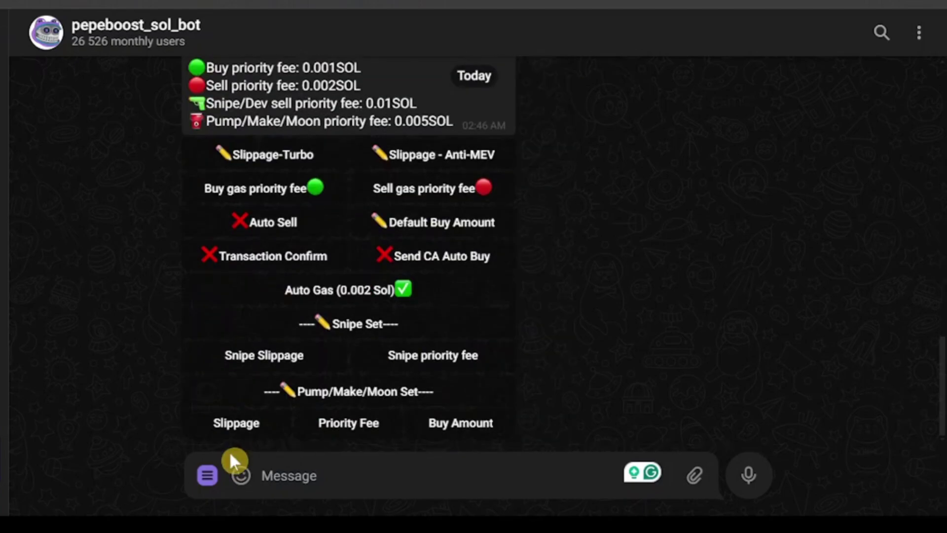
Look through the bot's list of available commands, from /menu down to /help.
{"action": "left_click", "coordinate": [207, 474]}
{"action": "scroll", "coordinate": [271, 323], "scroll_direction": "down", "scroll_amount": 1}
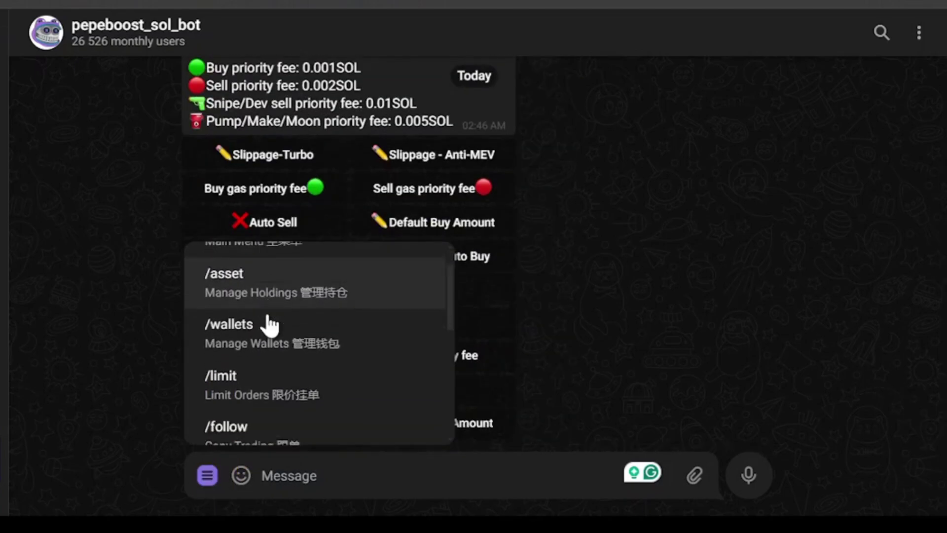
{"action": "scroll", "coordinate": [271, 323], "scroll_direction": "down", "scroll_amount": 4}
{"action": "scroll", "coordinate": [270, 324], "scroll_direction": "up", "scroll_amount": 2}
{"action": "scroll", "coordinate": [271, 323], "scroll_direction": "down", "scroll_amount": 3}
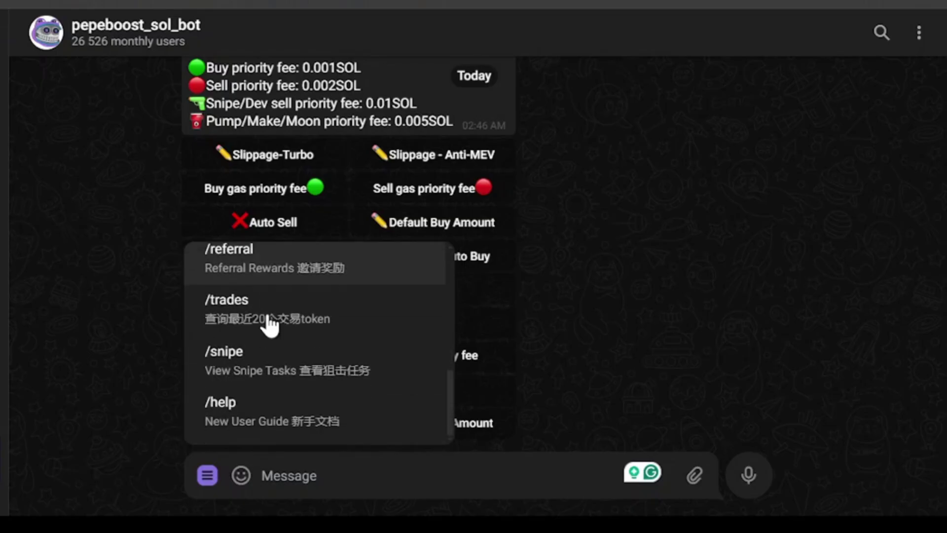
{"action": "scroll", "coordinate": [271, 323], "scroll_direction": "up", "scroll_amount": 6}
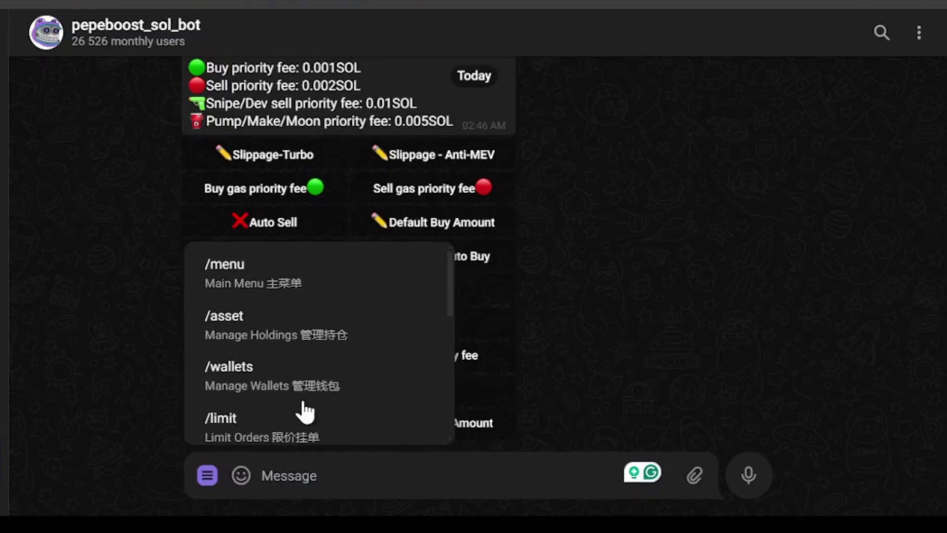
Send the /start command to the bot and open the Wallet option of its main menu.
{"action": "left_click", "coordinate": [379, 497]}
{"action": "type", "text": "/s"}
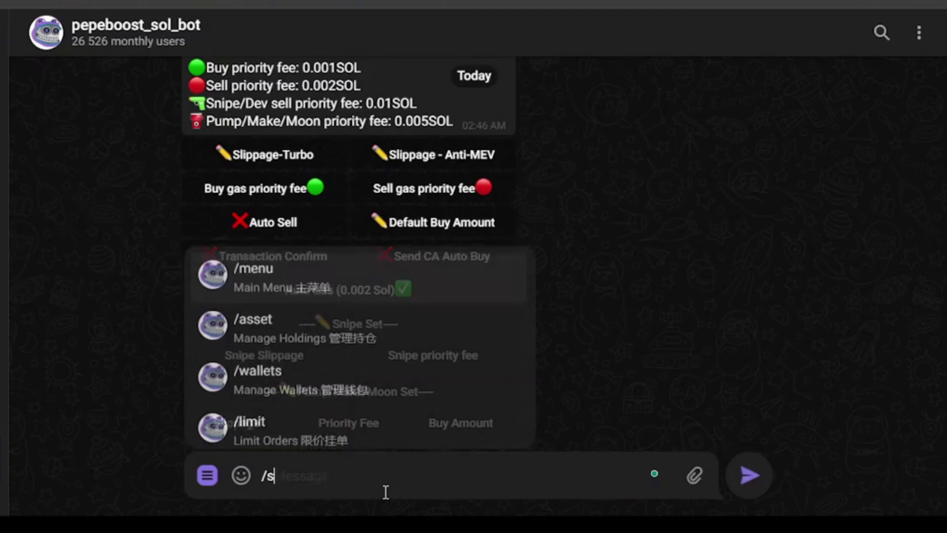
{"action": "type", "text": "tart"}
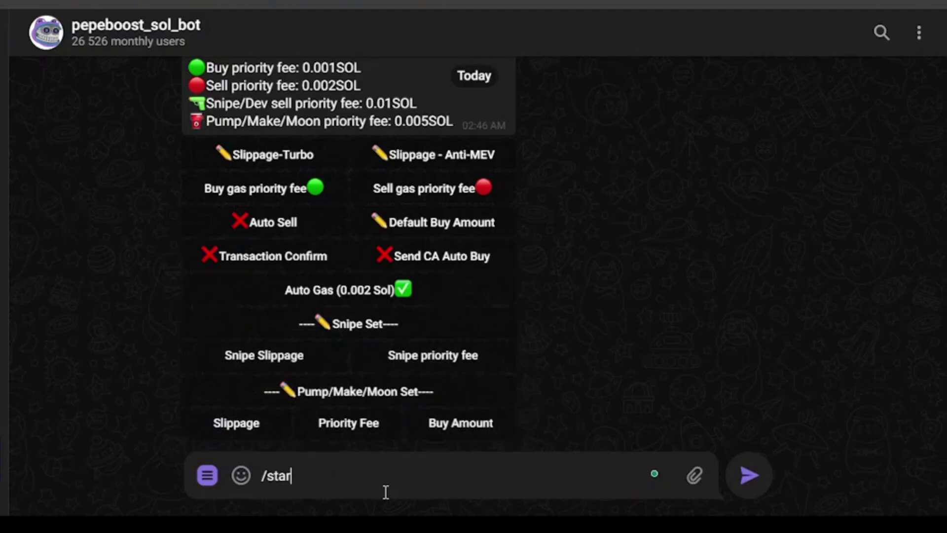
{"action": "key", "text": "Return"}
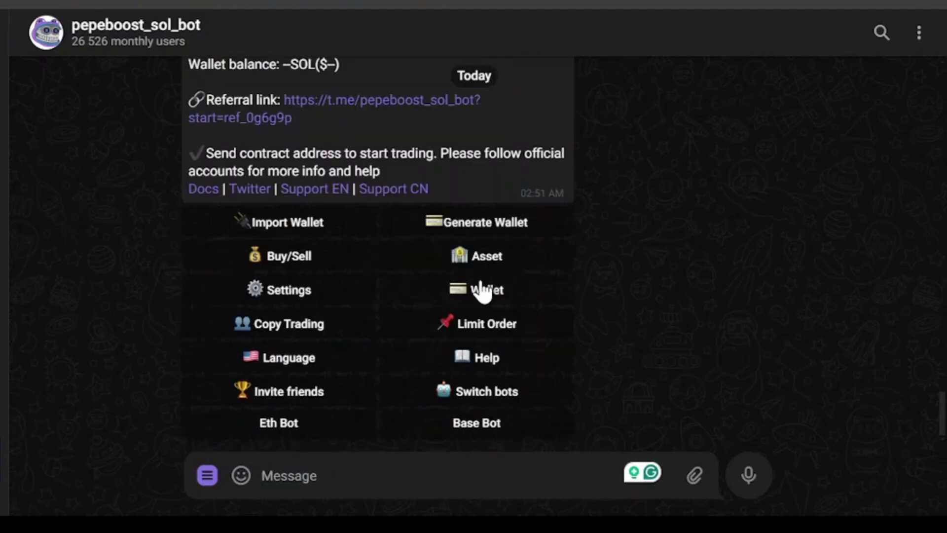
{"action": "left_click", "coordinate": [522, 290]}
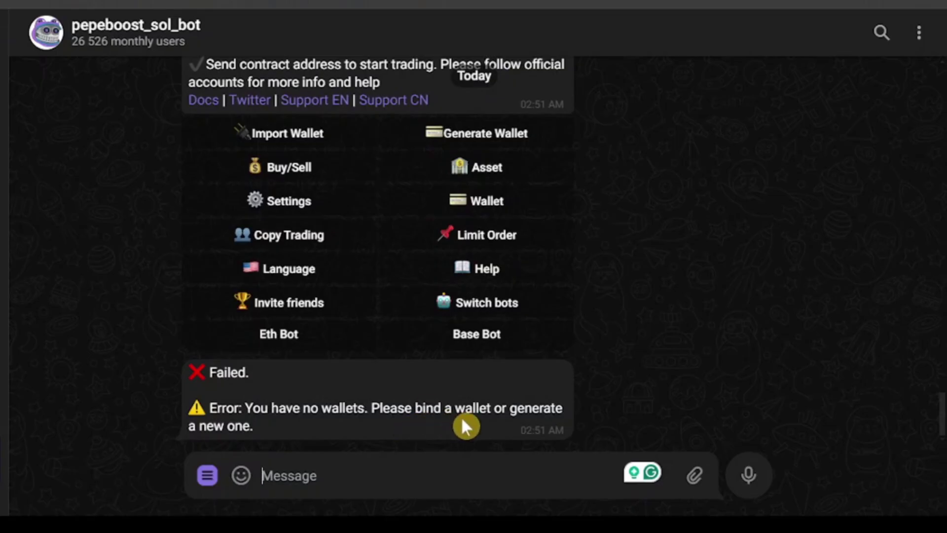
Try to import an existing wallet by starting a reply to the bot's private key prompt.
{"action": "left_click", "coordinate": [331, 138]}
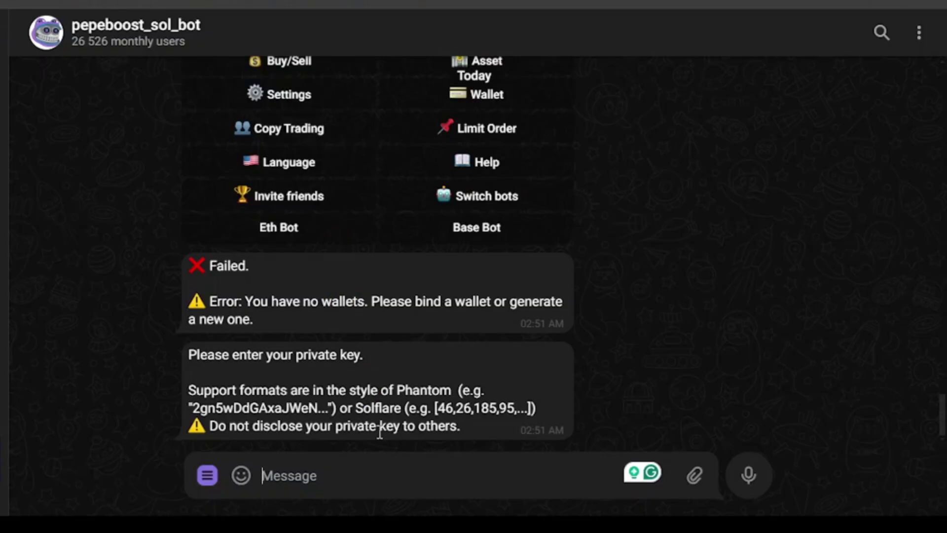
{"action": "right_click", "coordinate": [426, 364]}
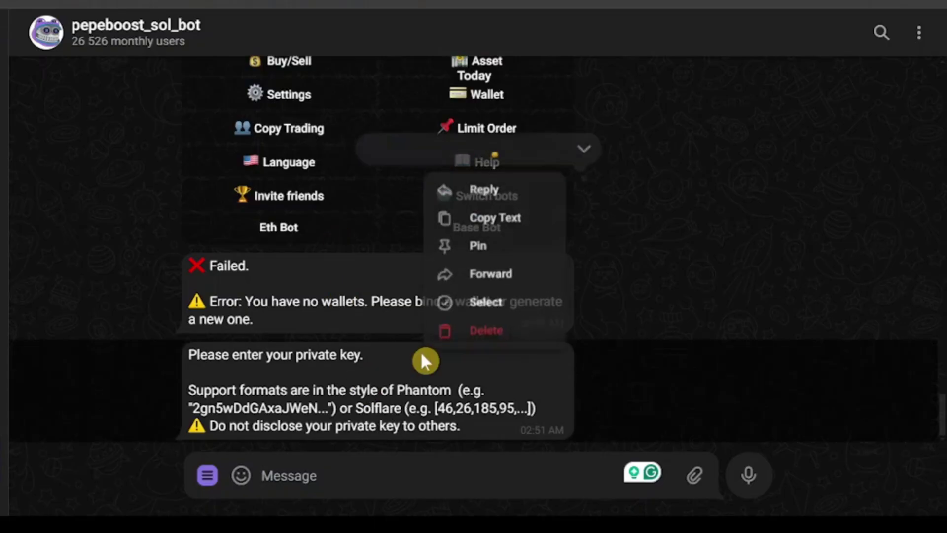
{"action": "left_click", "coordinate": [496, 203]}
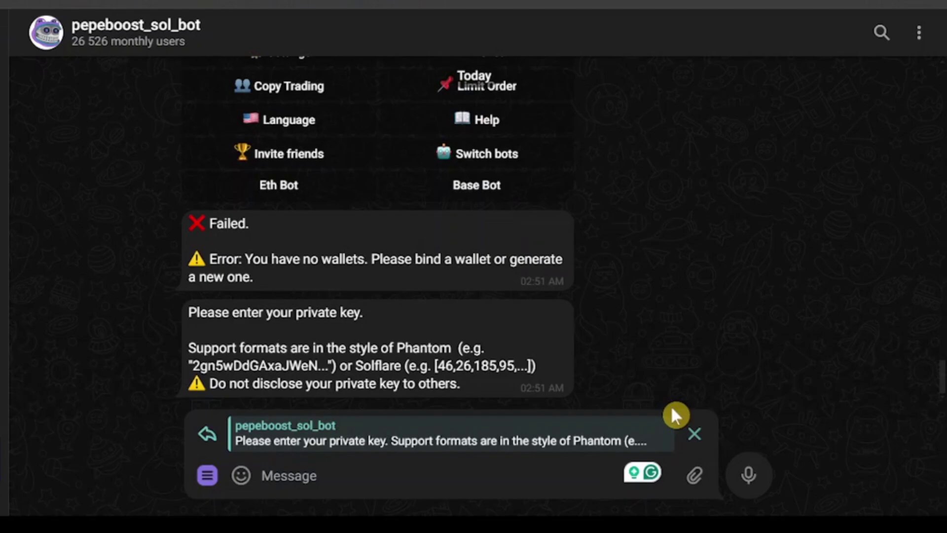
{"action": "left_click", "coordinate": [693, 434]}
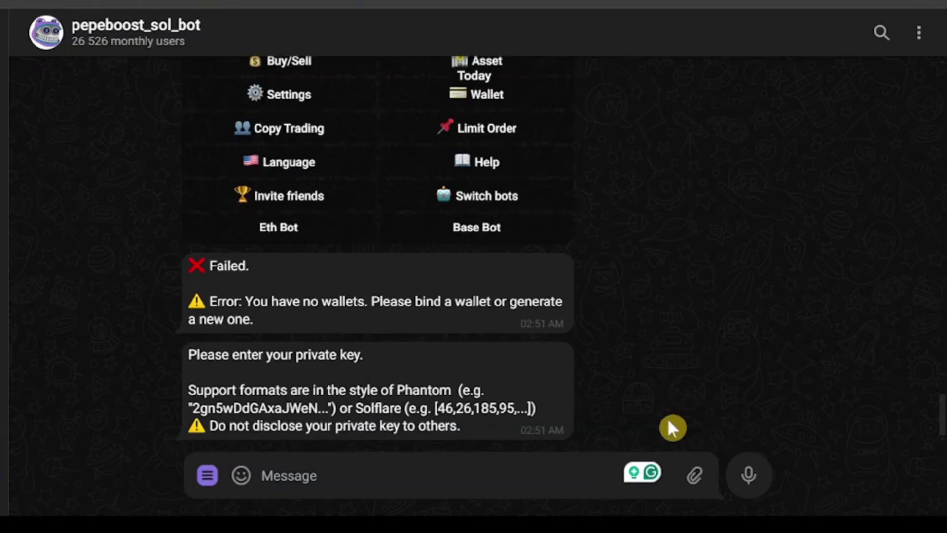
Generate a new wallet with the bot and copy its wallet private key from the reply.
{"action": "scroll", "coordinate": [578, 338], "scroll_direction": "up", "scroll_amount": 3}
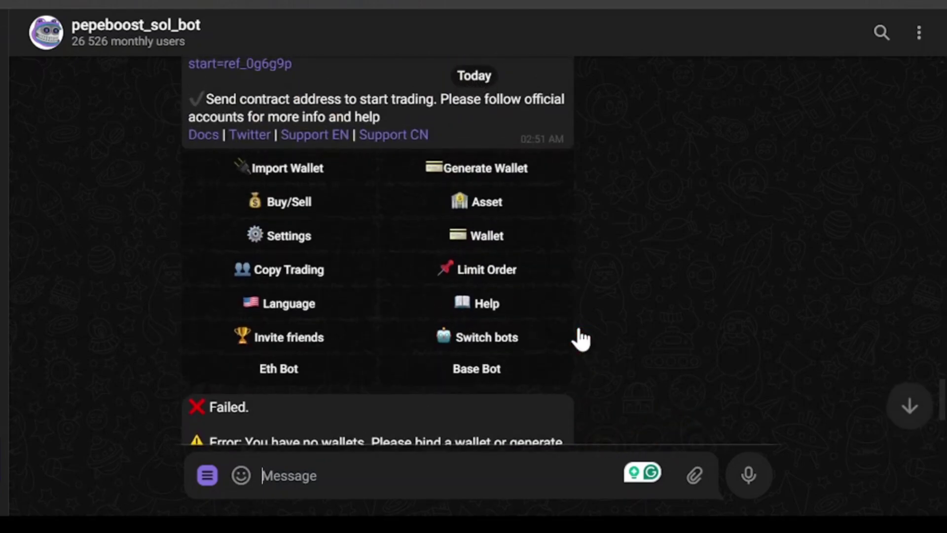
{"action": "left_click", "coordinate": [524, 173]}
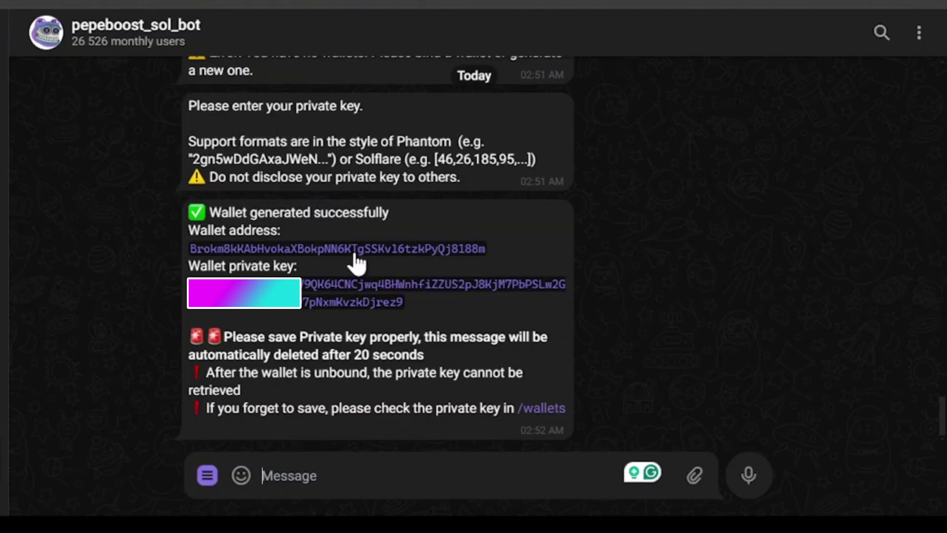
{"action": "left_click", "coordinate": [356, 289]}
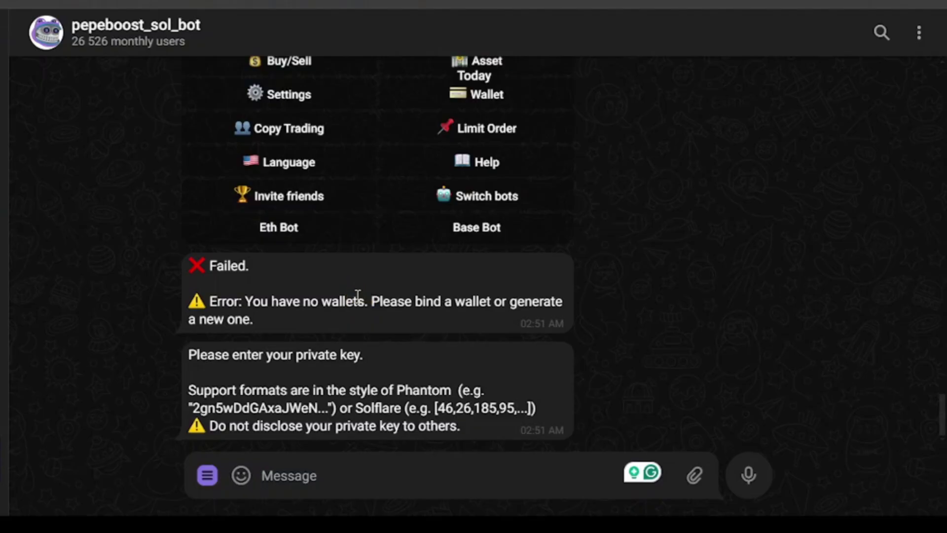
{"action": "scroll", "coordinate": [358, 297], "scroll_direction": "up", "scroll_amount": 3}
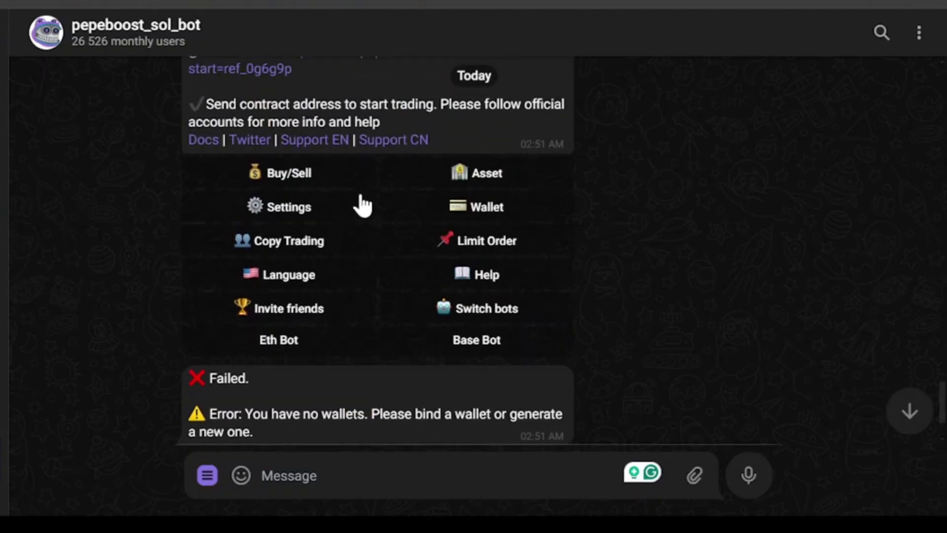